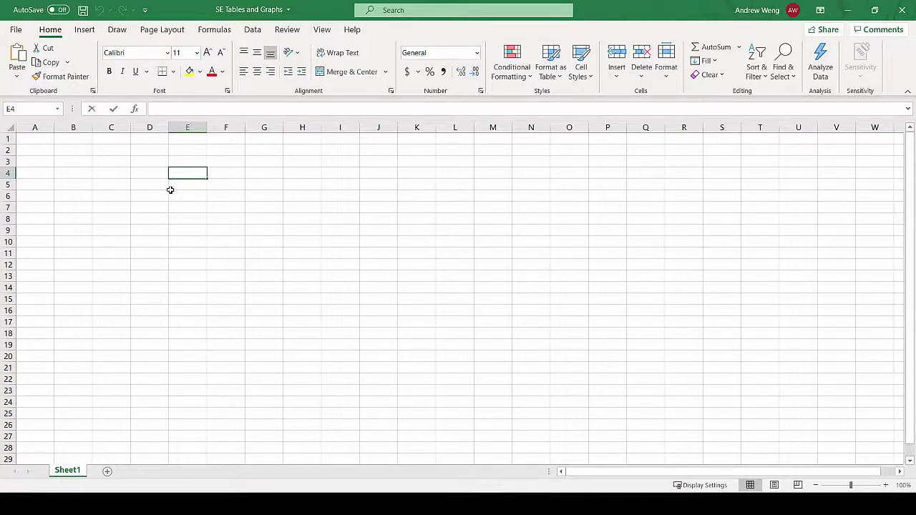
pyautogui.write('Temperature')
pyautogui.press('BackSpace')
pyautogui.press('BackSpace')
pyautogui.press('BackSpace')
pyautogui.press('BackSpace')
pyautogui.press('BackSpace')
pyautogui.press('BackSpace')
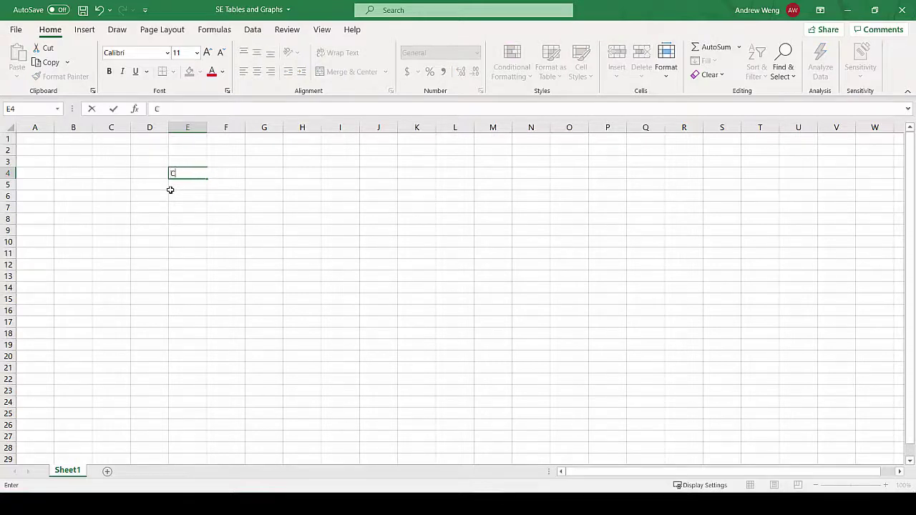
# Enter the heading "Concentration (M)" in E4 and list 1, 1.5, 2, 2.5 and 3 beneath it in E5:E9.
pyautogui.write('Concentration (M')
pyautogui.click(171, 188)
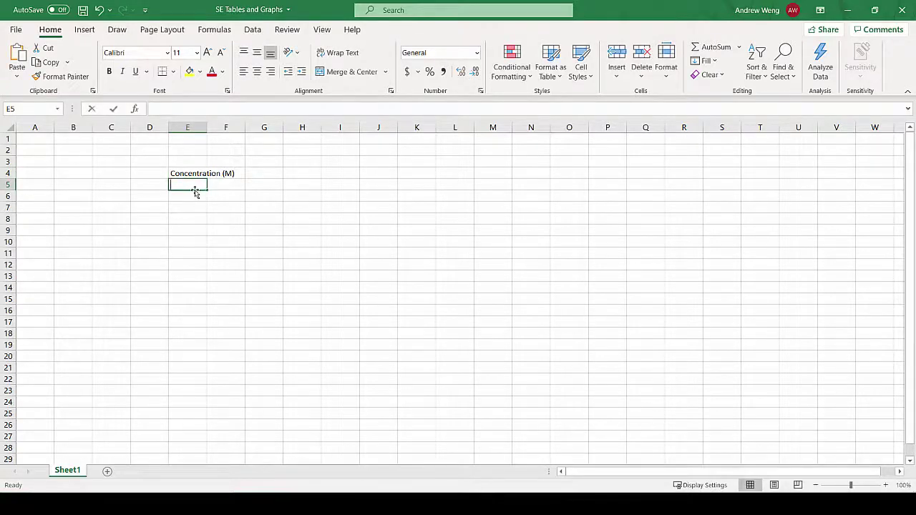
pyautogui.write('1')
pyautogui.press('Return')
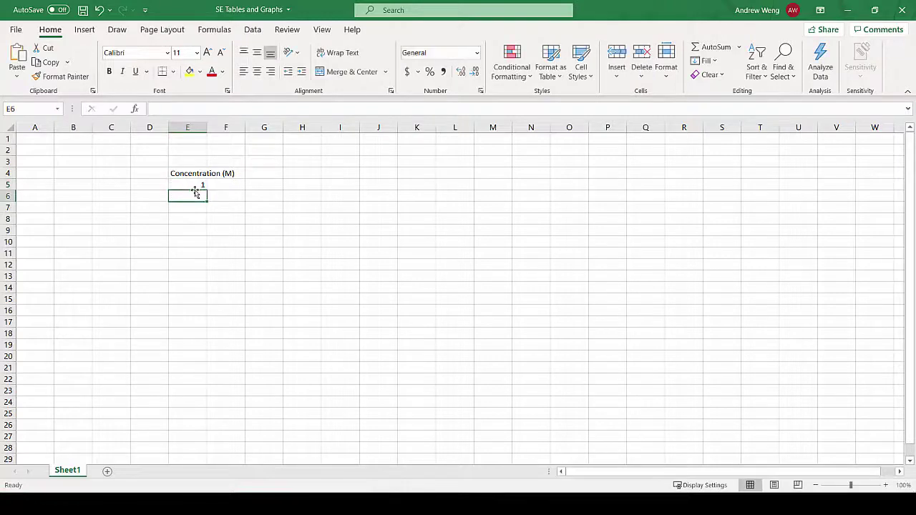
pyautogui.write('1')
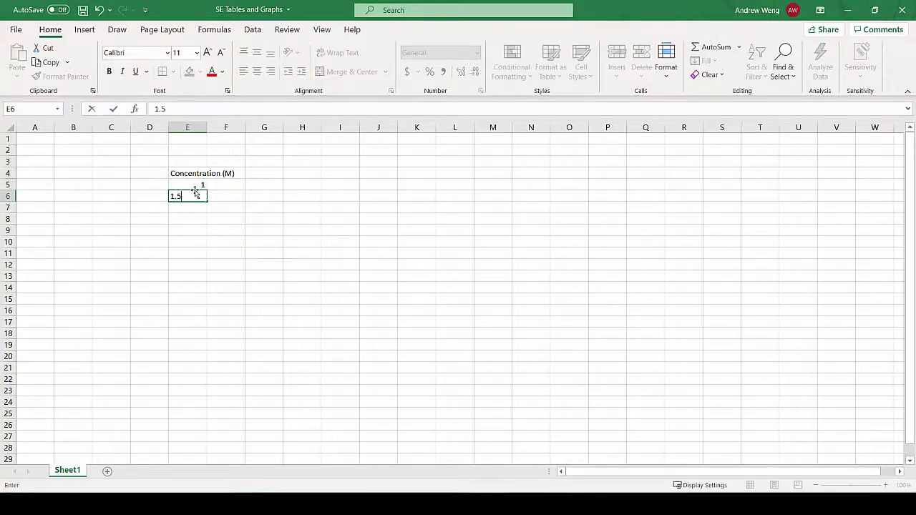
pyautogui.write('.5')
pyautogui.press('Return')
pyautogui.write('2')
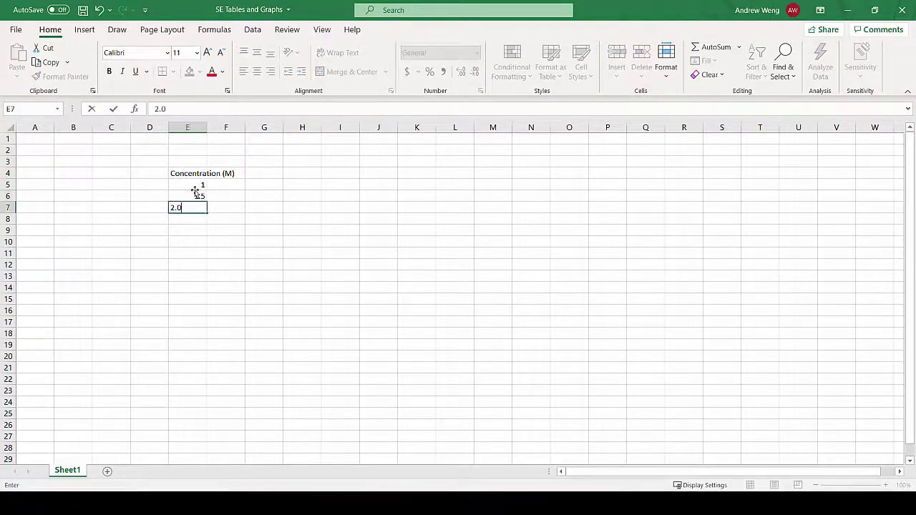
pyautogui.write('.0')
pyautogui.press('Return')
pyautogui.write('2.5')
pyautogui.press('Return')
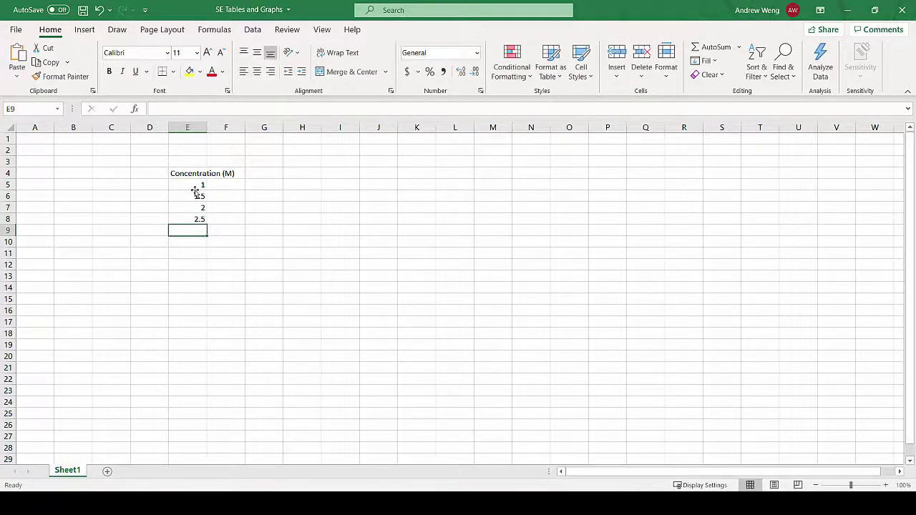
pyautogui.write('3.')
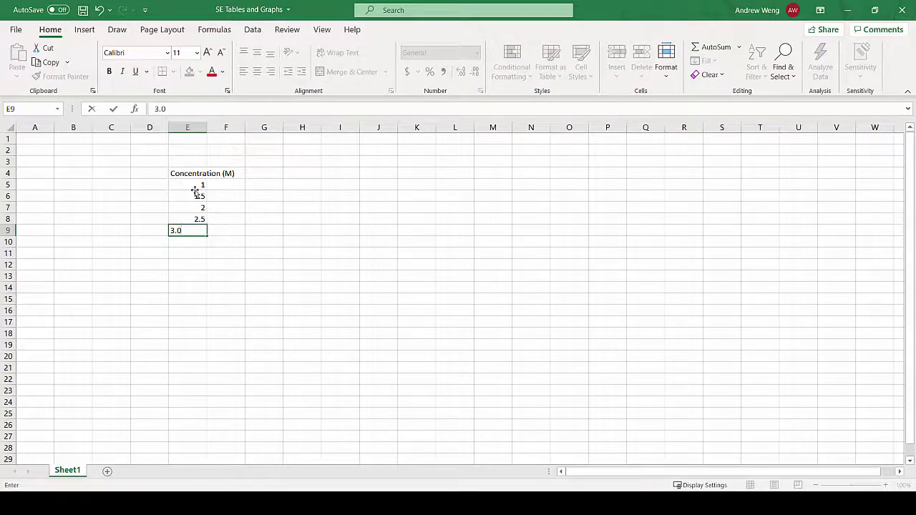
pyautogui.write('0')
pyautogui.press('Return')
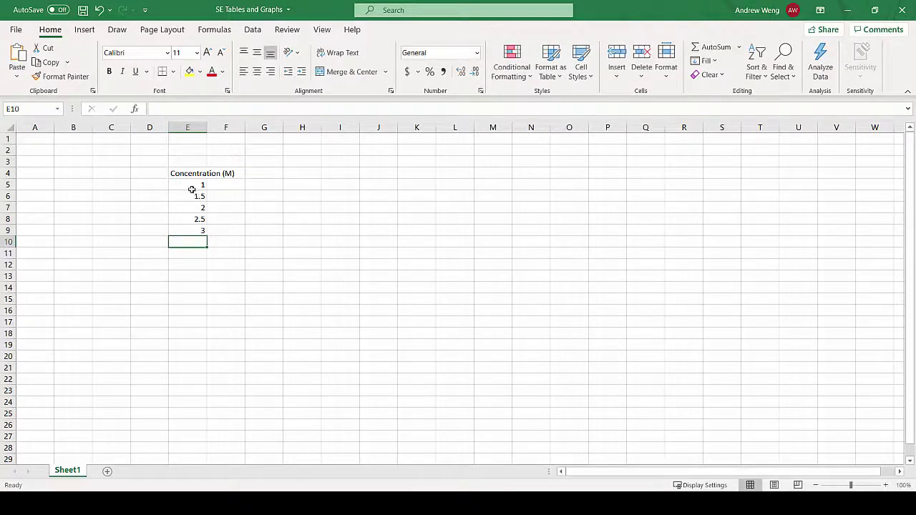
# Enter the heading "Trial" in F3 and number the trials 1, 2 and 3 across F4:H4.
pyautogui.click(234, 173)
pyautogui.click(231, 164)
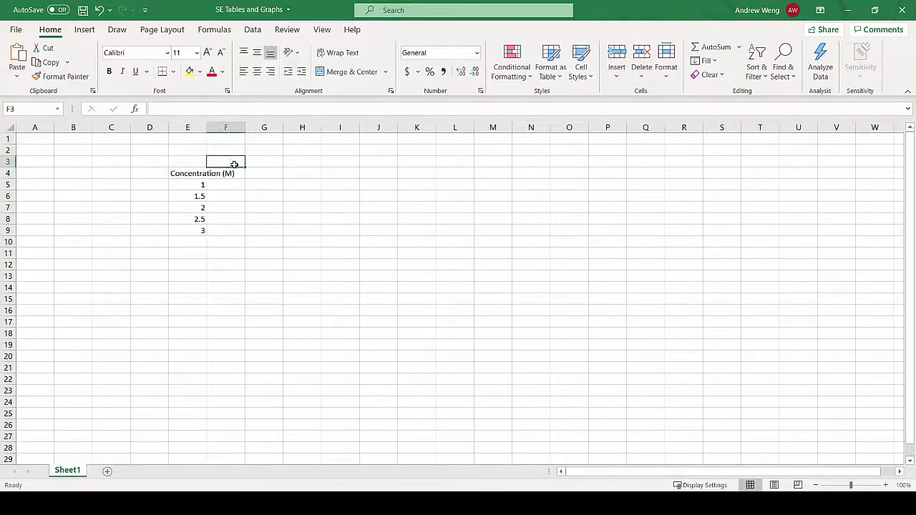
pyautogui.write('Trial')
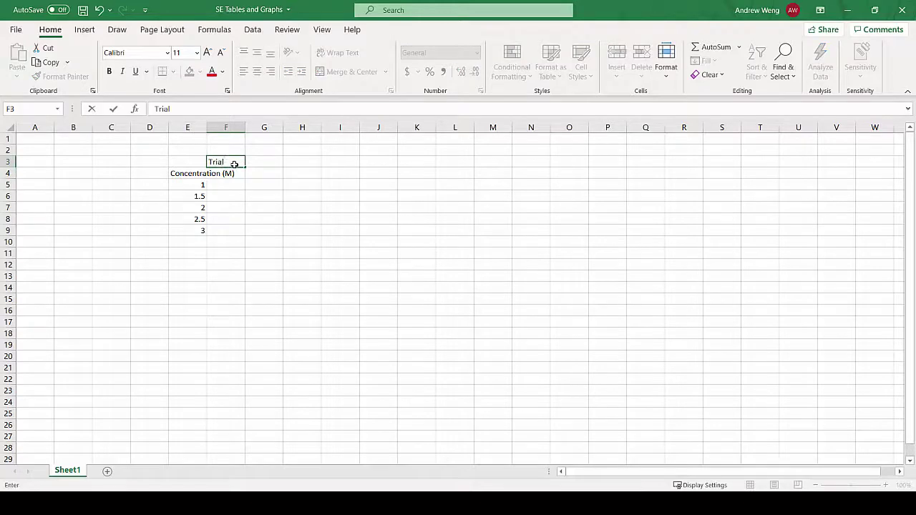
pyautogui.press('Return')
pyautogui.write('1')
pyautogui.press('Tab')
pyautogui.write('2')
pyautogui.press('Tab')
pyautogui.write('3')
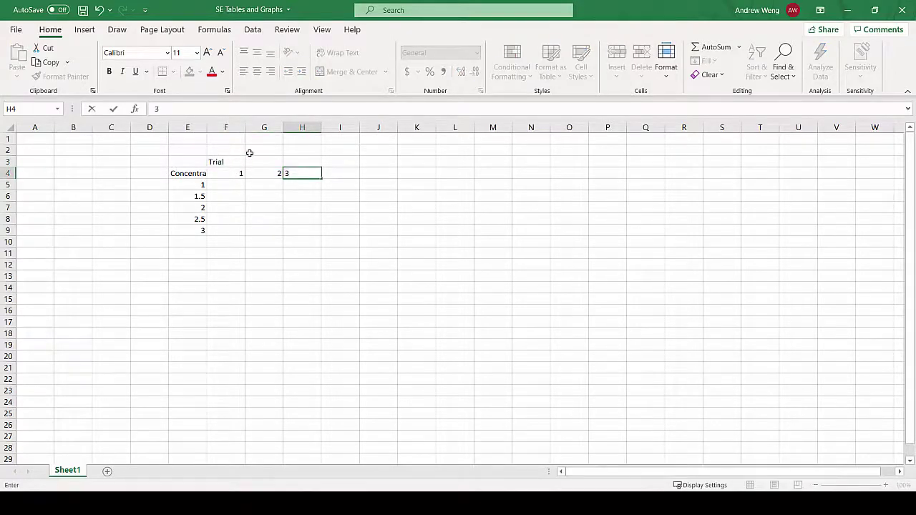
# Begin a heading in F2 with "Current (" and insert the plus-minus symbol ± after it.
pyautogui.click(236, 149)
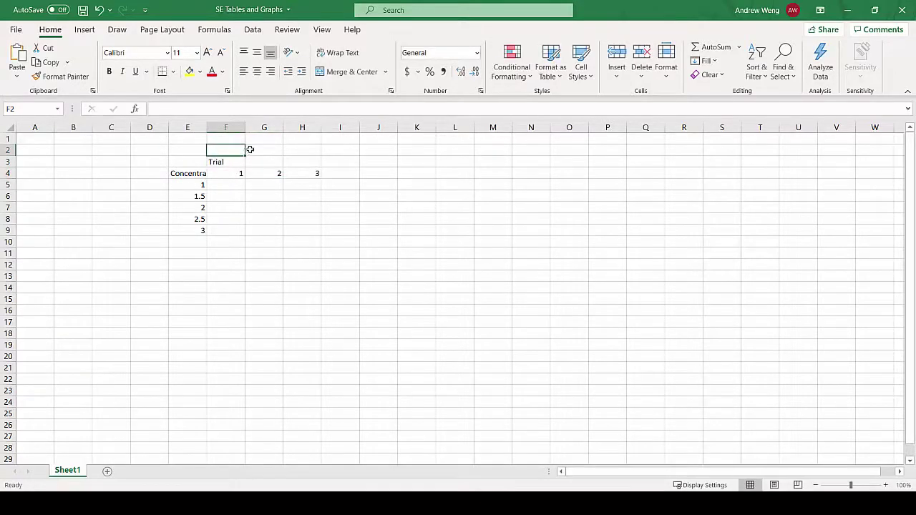
pyautogui.write('Current (')
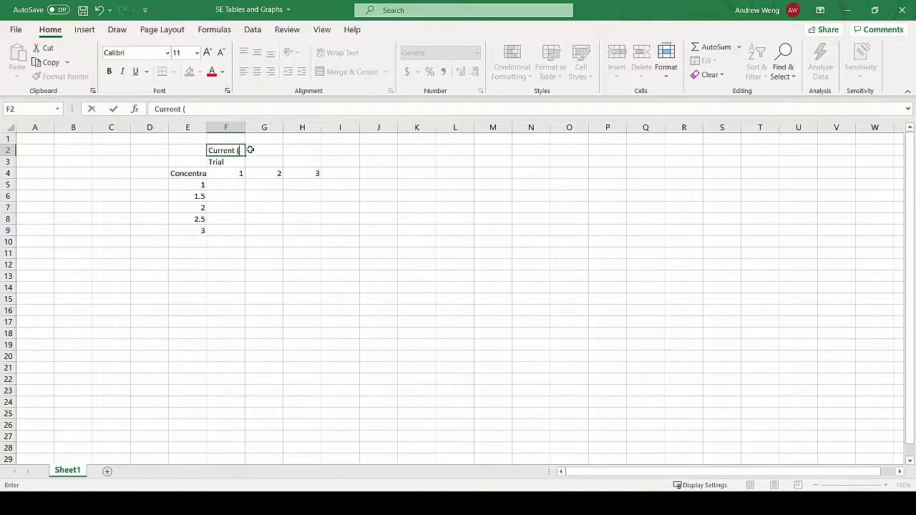
pyautogui.click(112, 30)
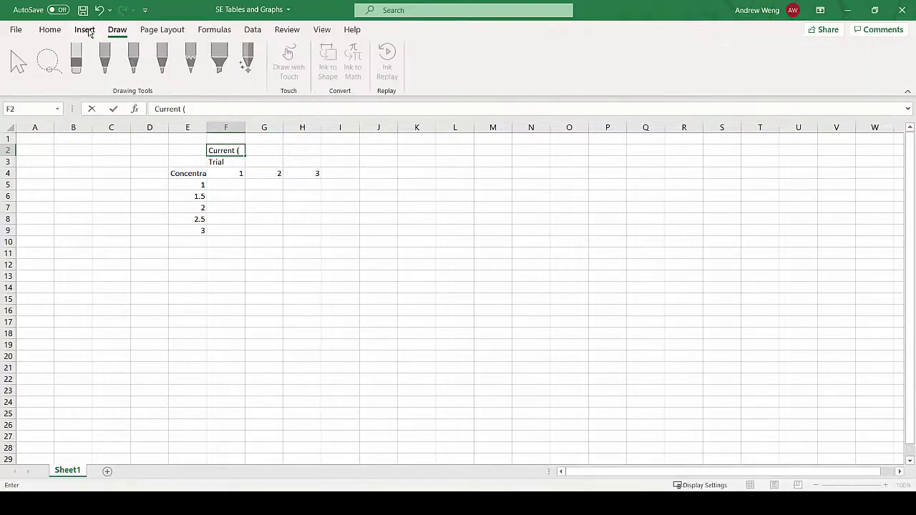
pyautogui.click(84, 30)
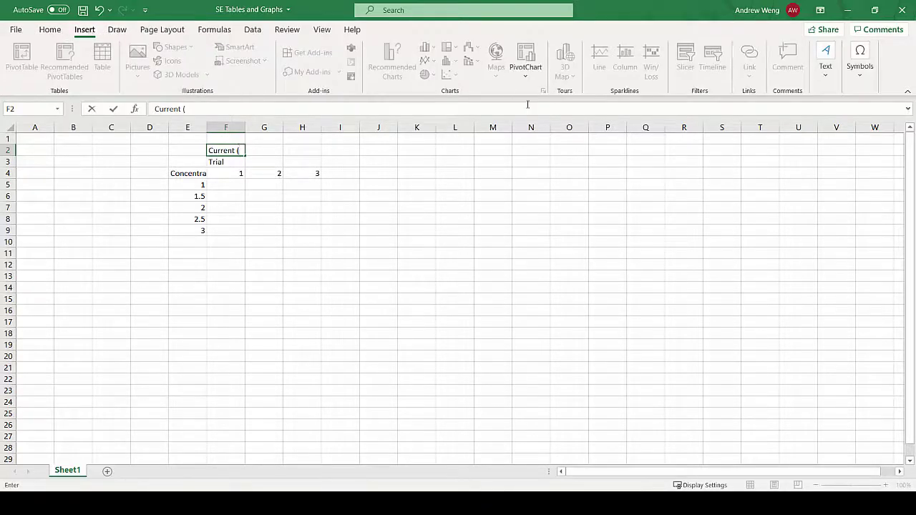
pyautogui.click(862, 79)
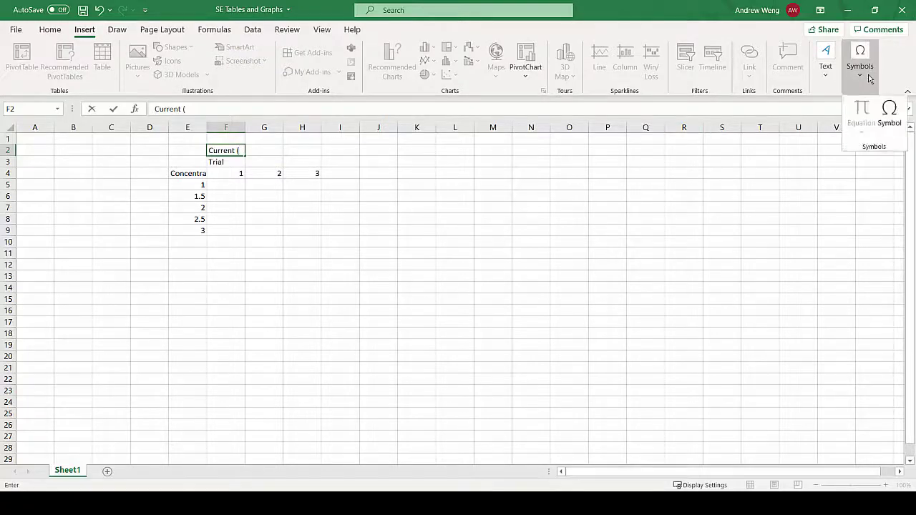
pyautogui.click(890, 116)
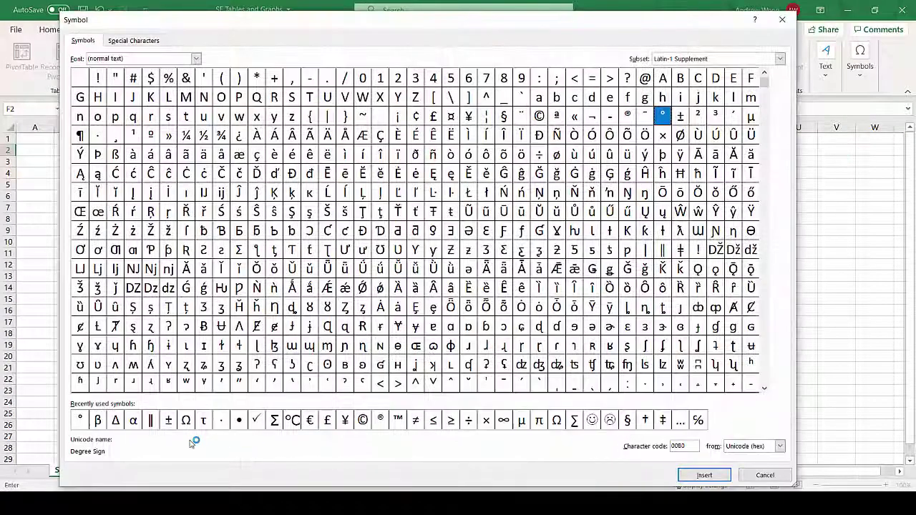
pyautogui.click(165, 424)
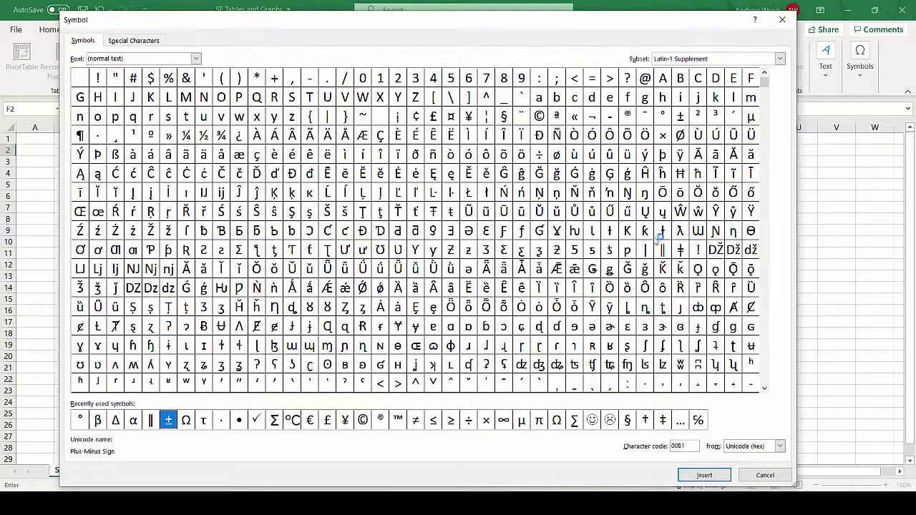
pyautogui.click(706, 474)
pyautogui.click(762, 476)
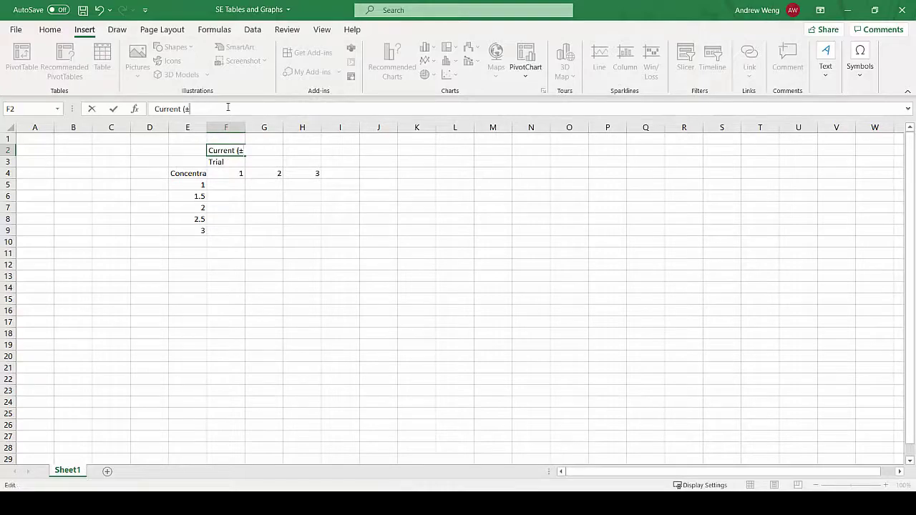
# Complete the heading in F2 so that it reads "Current (±0.01 A)".
pyautogui.write('0')
pyautogui.write('.0')
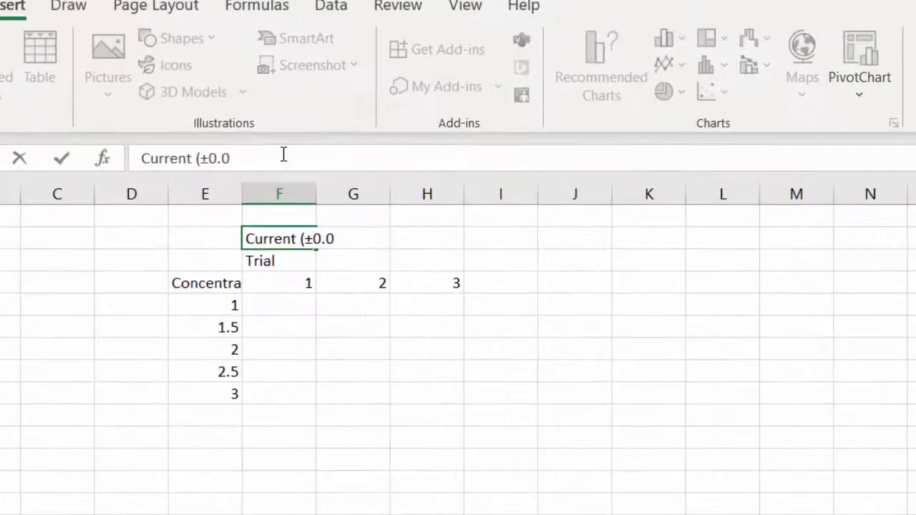
pyautogui.write('1)')
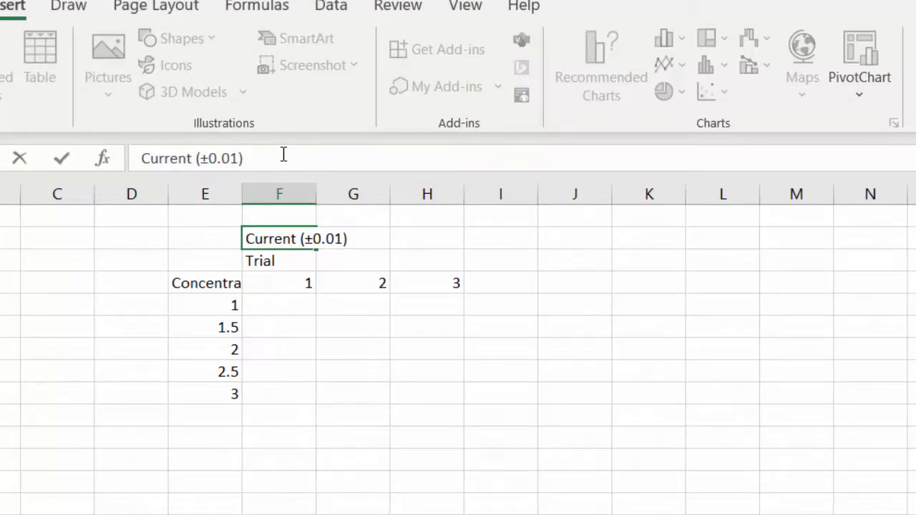
pyautogui.press('BackSpace')
pyautogui.write('A')
pyautogui.press('BackSpace')
pyautogui.write('A)')
pyautogui.press('Return')
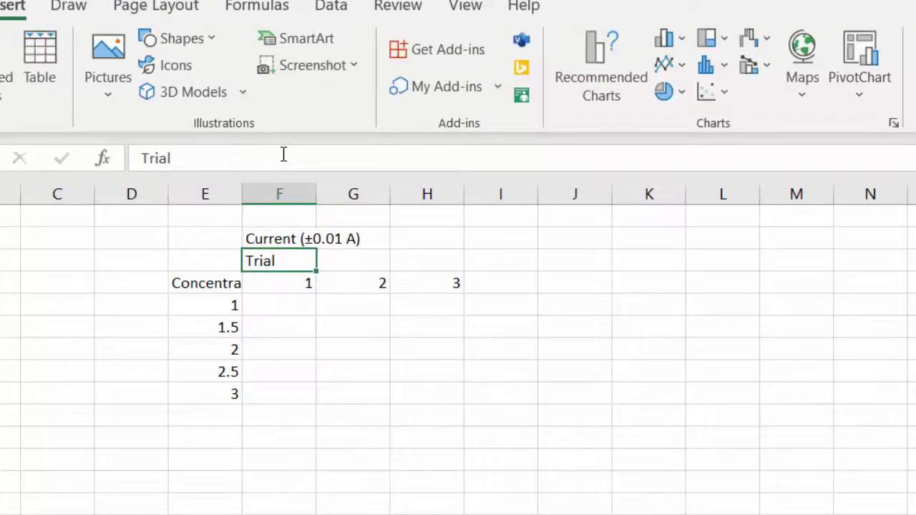
pyautogui.click(288, 309)
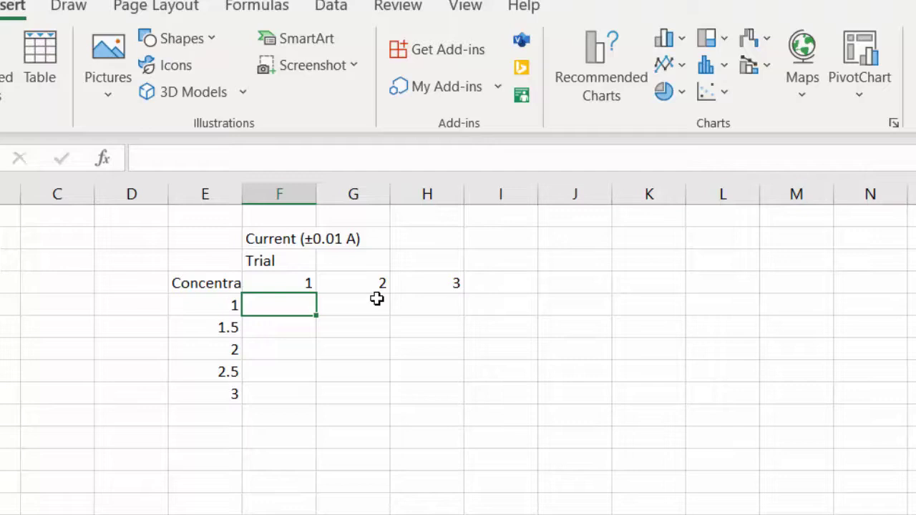
pyautogui.press('Return')
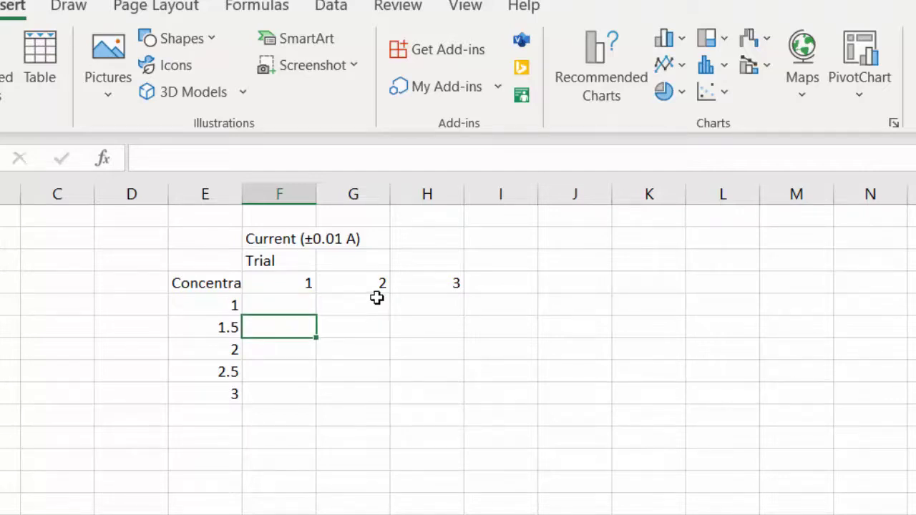
pyautogui.click(277, 306)
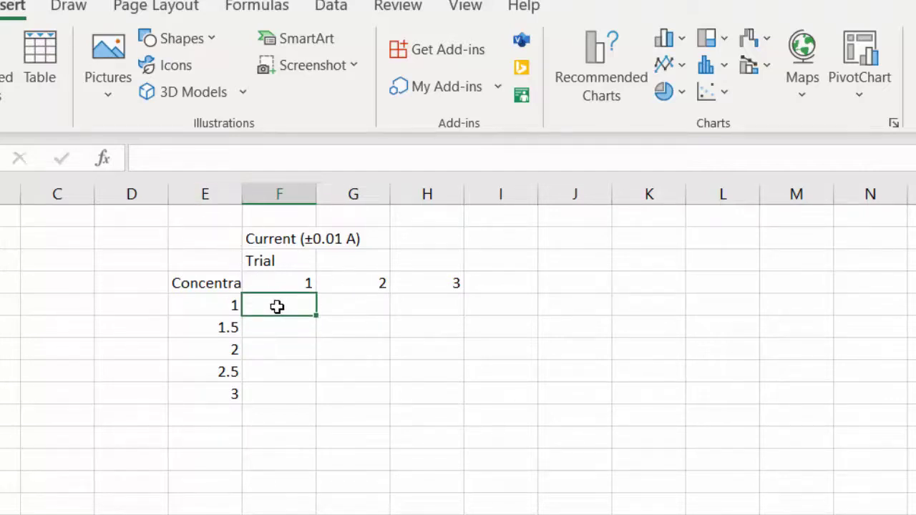
pyautogui.write('10.2')
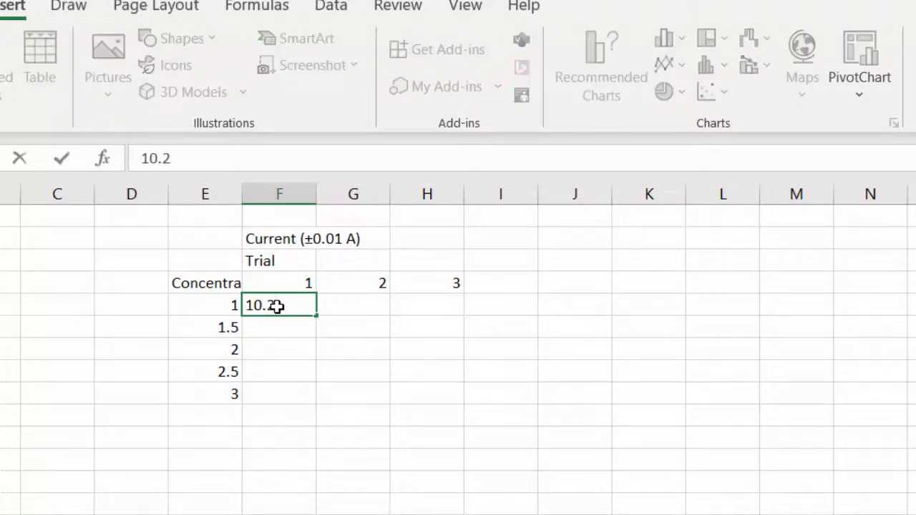
pyautogui.press('Return')
pyautogui.press('Return')
pyautogui.press('Return')
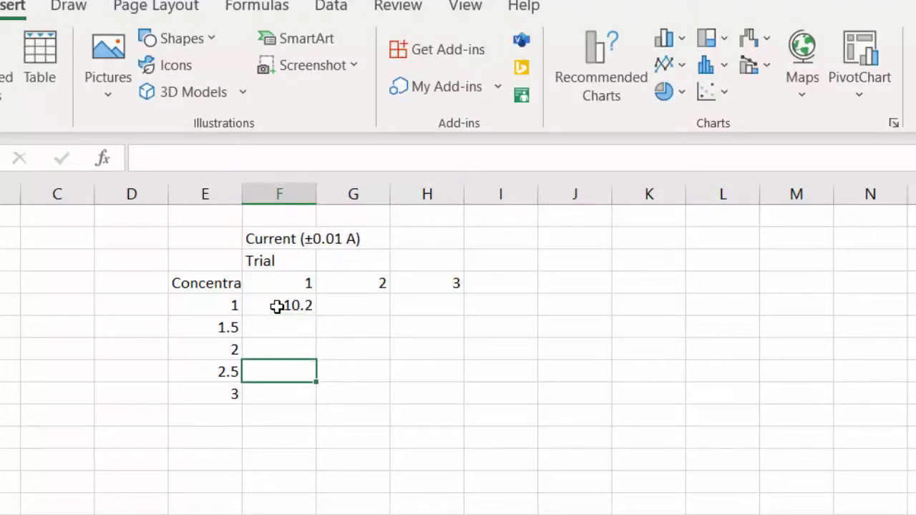
# Enter the trial currents 1.02, 2 and 1.52 in F5:H5 for the concentration of 1 M.
pyautogui.click(277, 306)
pyautogui.write('1.02')
pyautogui.press('Tab')
pyautogui.write('2')
pyautogui.press('Tab')
pyautogui.write('1.52')
pyautogui.press('Down')
# Fill in the trial currents 2.02, 2.03 and 3 in F6:H6 and 4.2, 3 and 2.5 in F7:H7.
pyautogui.click(282, 322)
pyautogui.write('2.02')
pyautogui.press('Tab')
pyautogui.write('2.03')
pyautogui.press('Return')
pyautogui.write('3')
pyautogui.click(395, 333)
pyautogui.write('3')
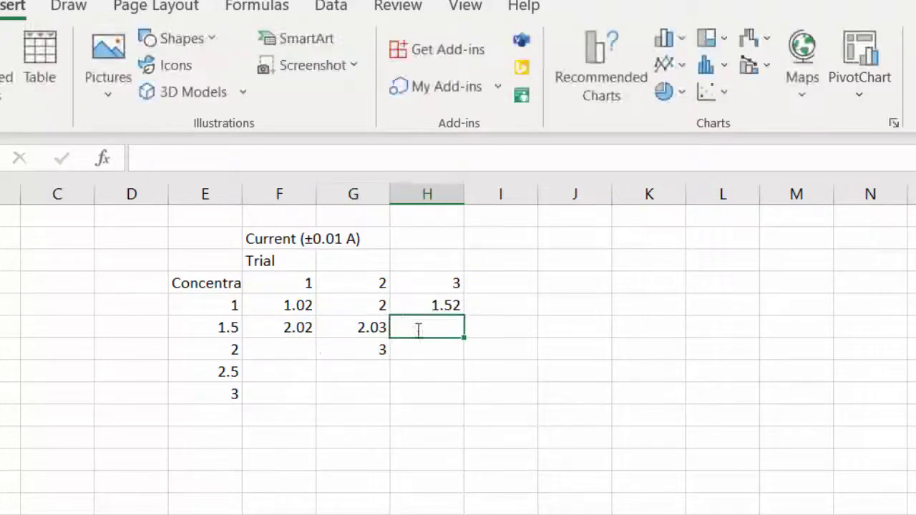
pyautogui.click(295, 351)
pyautogui.write('4.2')
pyautogui.click(415, 350)
pyautogui.write('2.5')
# Fill in the trial currents 5, 6.5 and 5.5 in F8:H8 and 6, 6.5 and 6.02 in F9:H9.
pyautogui.click(313, 372)
pyautogui.write('5 6')
pyautogui.click(350, 372)
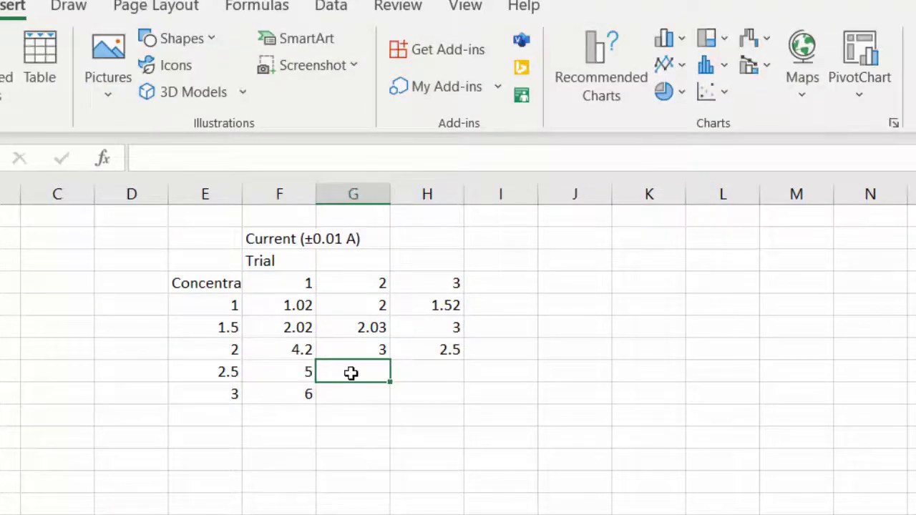
pyautogui.click(348, 394)
pyautogui.write('6.5')
pyautogui.click(348, 368)
pyautogui.write('6.5')
pyautogui.press('Tab')
pyautogui.write('5.5 6.02')
pyautogui.press('Return')
pyautogui.click(430, 488)
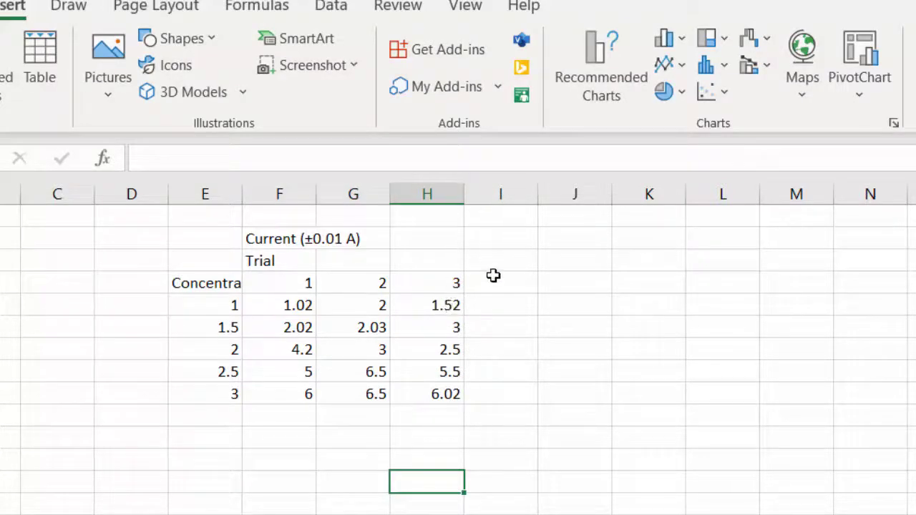
# Add the column headings "Average" in I3 and "Absolute uncertainty" in J3.
pyautogui.click(526, 262)
pyautogui.write('Av')
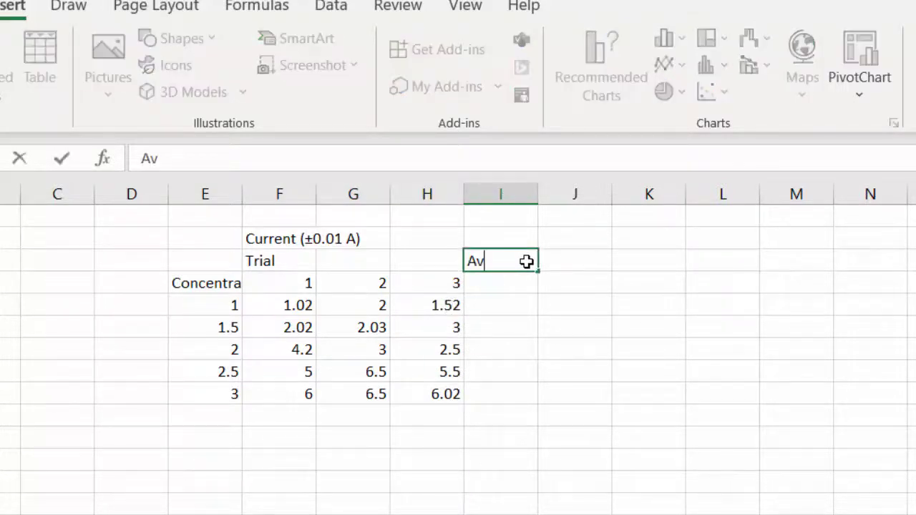
pyautogui.write('erage')
pyautogui.press('Return')
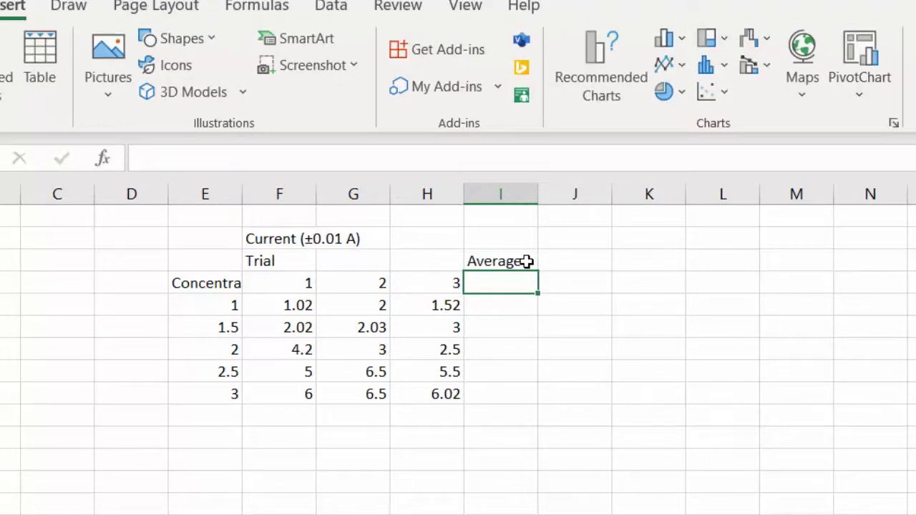
pyautogui.click(554, 262)
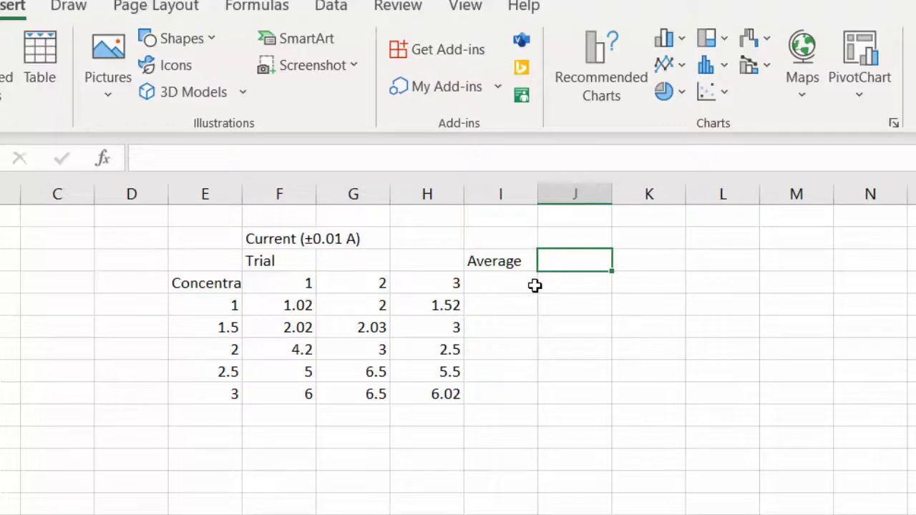
pyautogui.write('Absol')
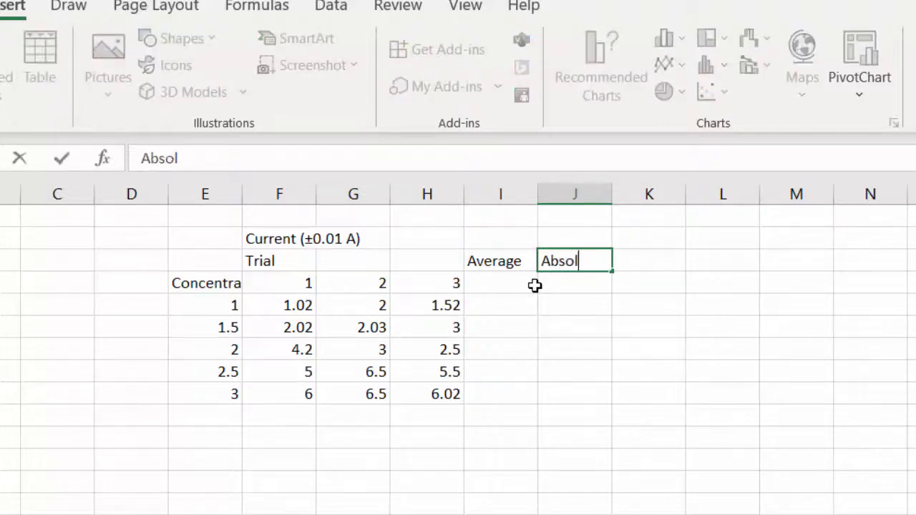
pyautogui.write('ute uncertainty')
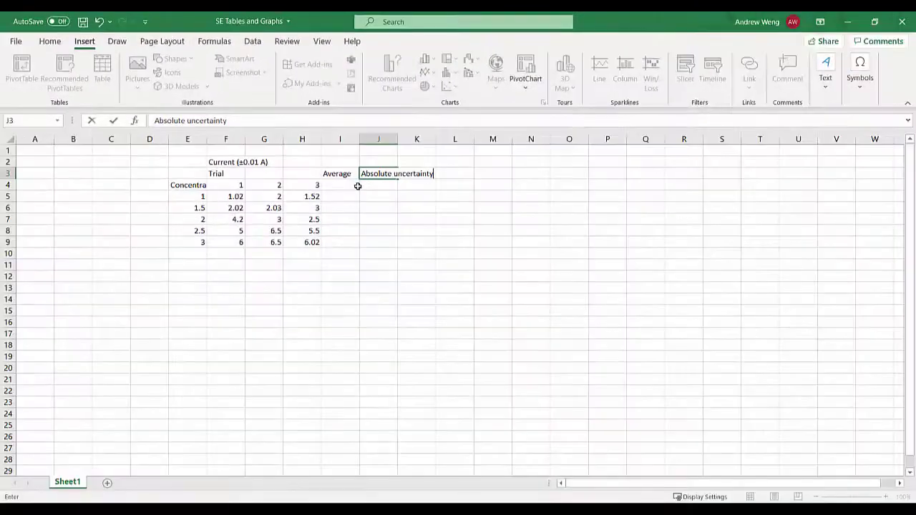
# Finish entering the column heading "Absolute uncertainty" in J3.
pyautogui.press('Return')
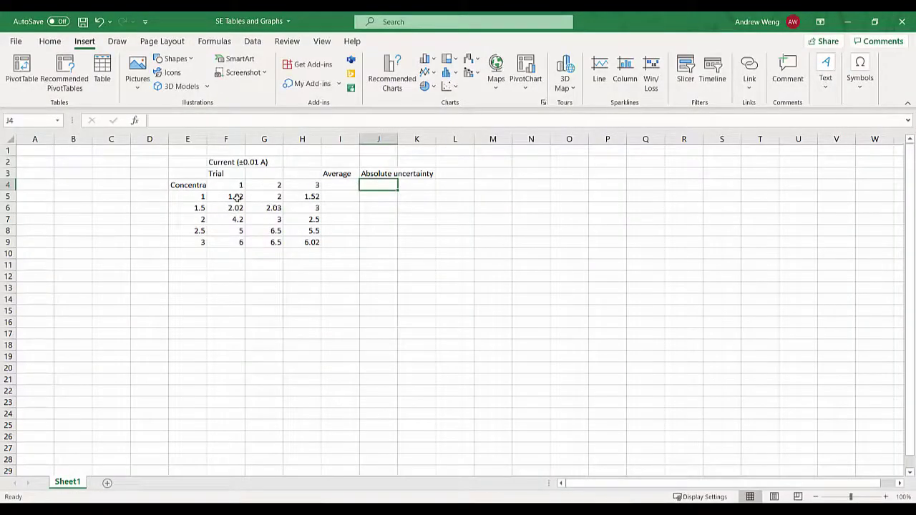
pyautogui.moveTo(236, 196); pyautogui.dragTo(296, 241)
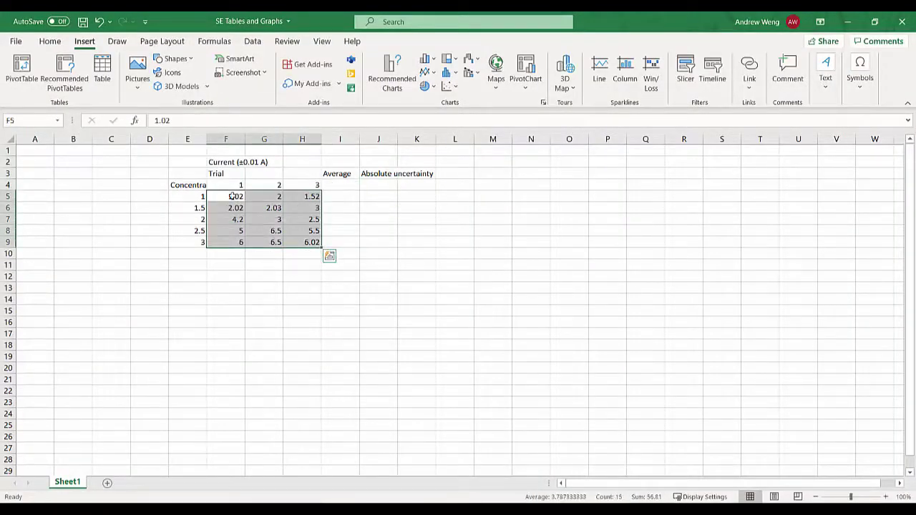
pyautogui.moveTo(230, 185); pyautogui.dragTo(236, 242)
pyautogui.moveTo(265, 186); pyautogui.dragTo(270, 242)
pyautogui.moveTo(300, 186); pyautogui.dragTo(301, 242)
pyautogui.click(223, 160)
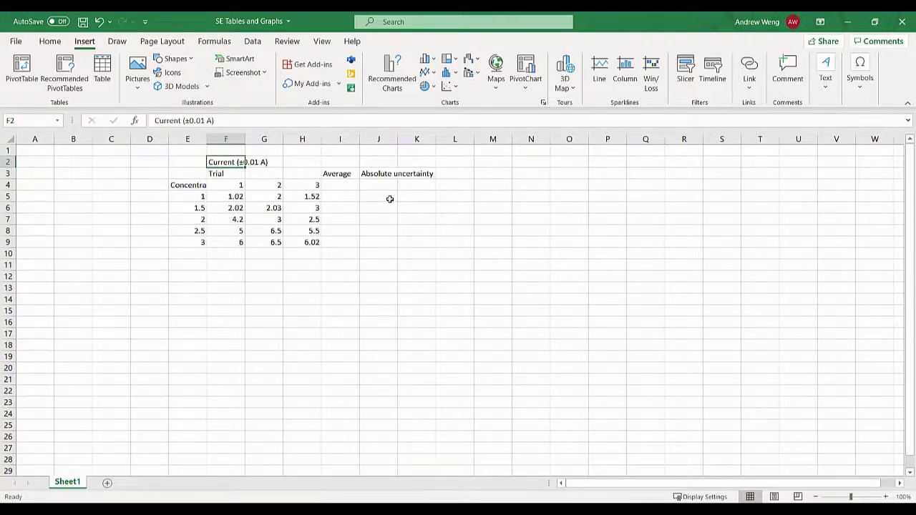
pyautogui.click(209, 187)
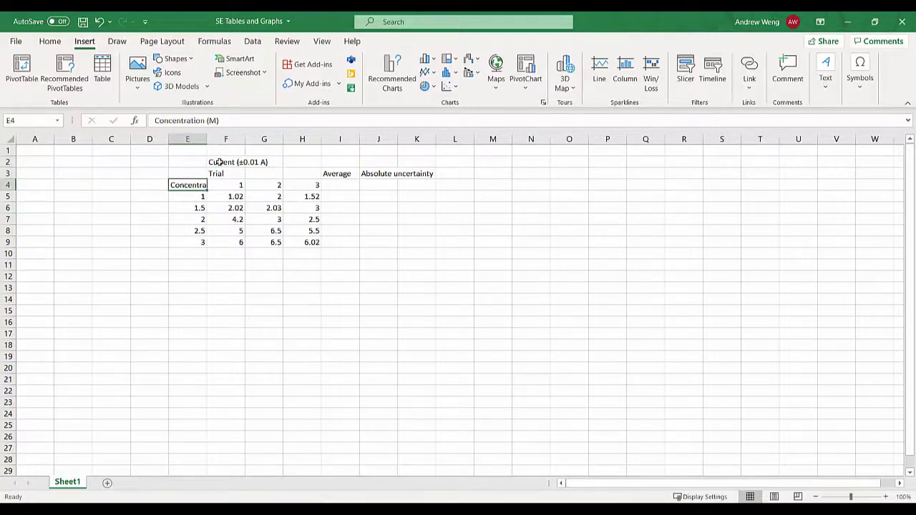
# Apply All Borders to the whole data table in E2:J9.
pyautogui.moveTo(196, 162); pyautogui.dragTo(379, 247)
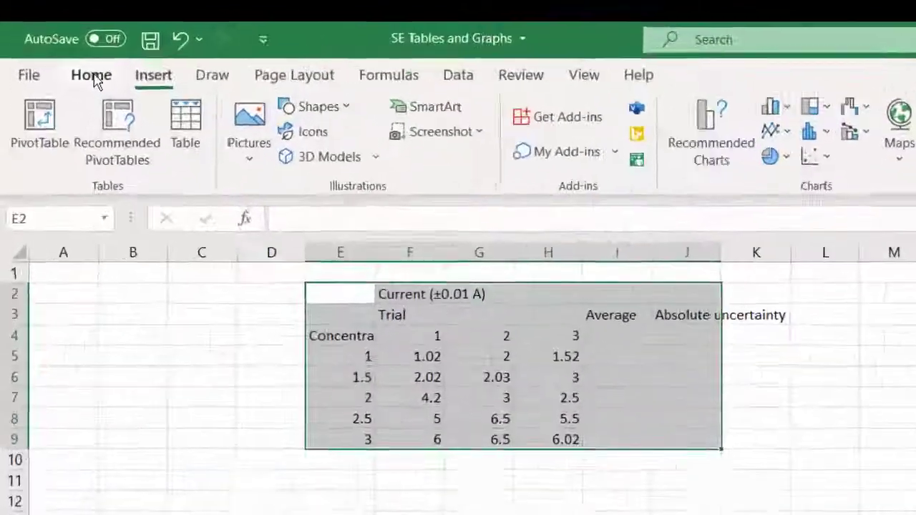
pyautogui.click(93, 77)
pyautogui.click(423, 204)
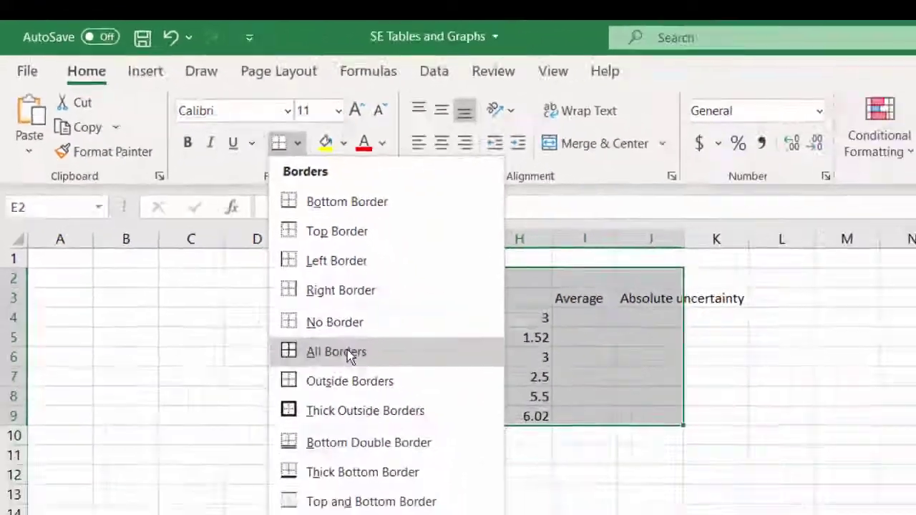
pyautogui.click(347, 350)
pyautogui.click(585, 494)
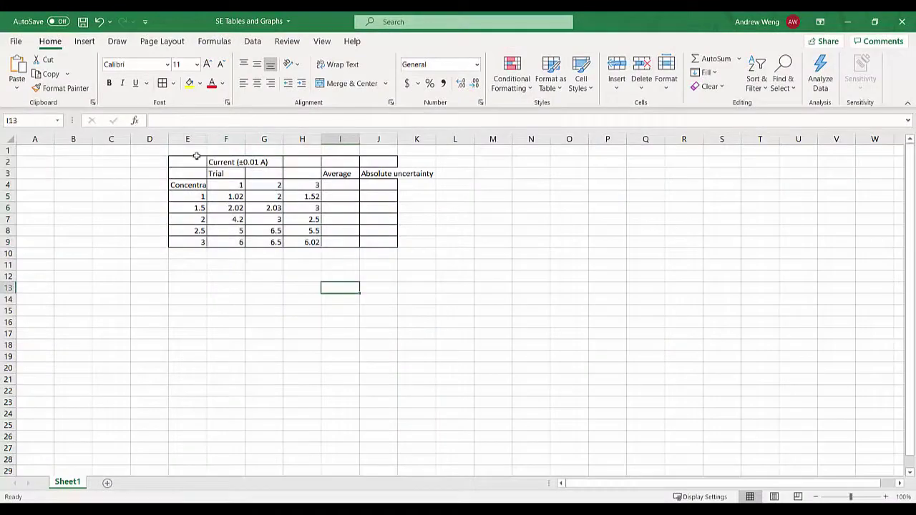
# Center the contents of the table E2:J9 both horizontally and vertically.
pyautogui.moveTo(196, 155); pyautogui.dragTo(380, 244)
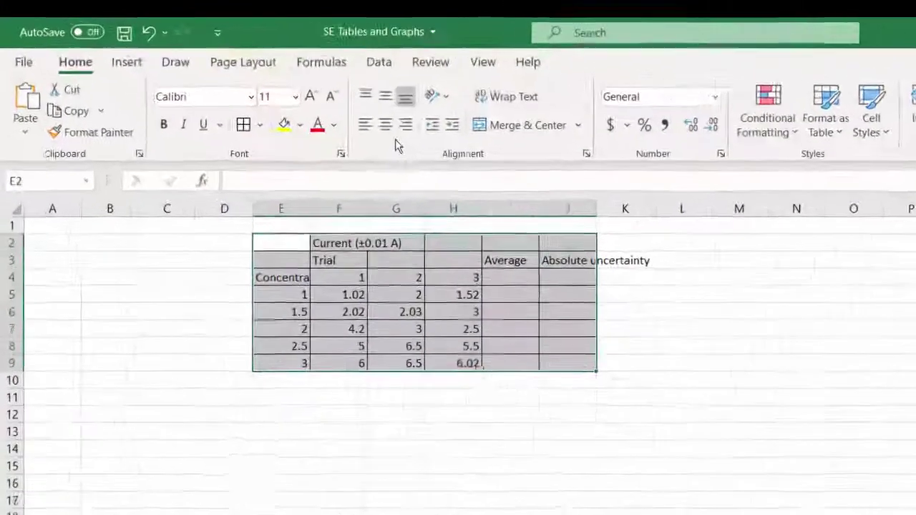
pyautogui.click(393, 127)
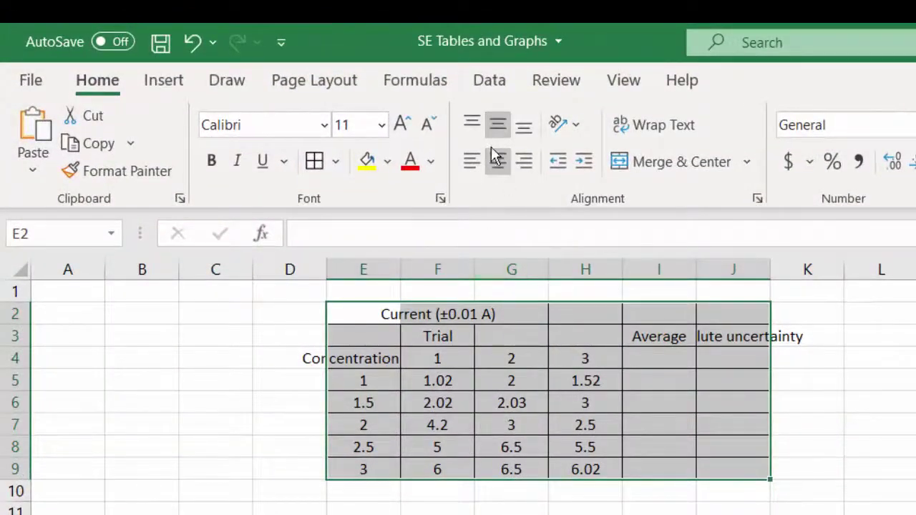
pyautogui.click(458, 494)
# Make the headings in rows 2 to 4 and the concentration values in E5:E9 bold.
pyautogui.moveTo(375, 311); pyautogui.dragTo(719, 338)
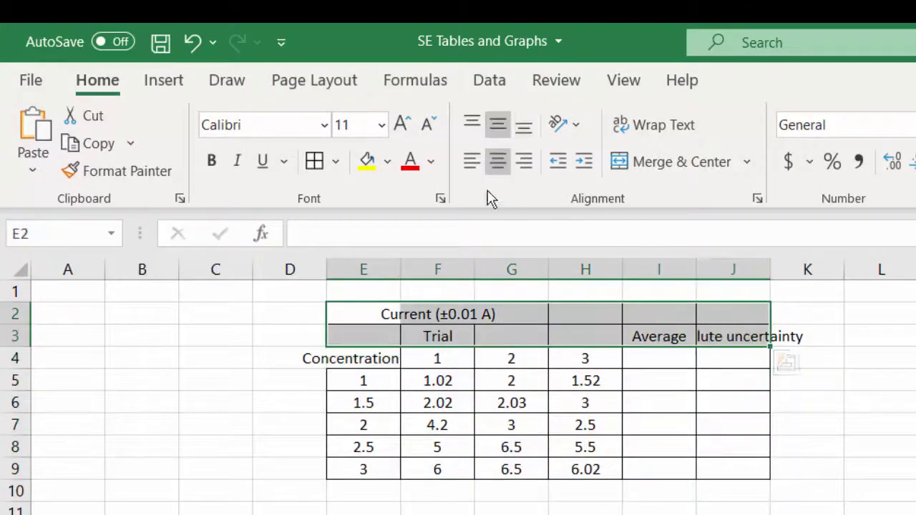
pyautogui.click(212, 162)
pyautogui.moveTo(342, 358); pyautogui.dragTo(601, 360)
pyautogui.click(215, 163)
pyautogui.moveTo(384, 374); pyautogui.dragTo(365, 469)
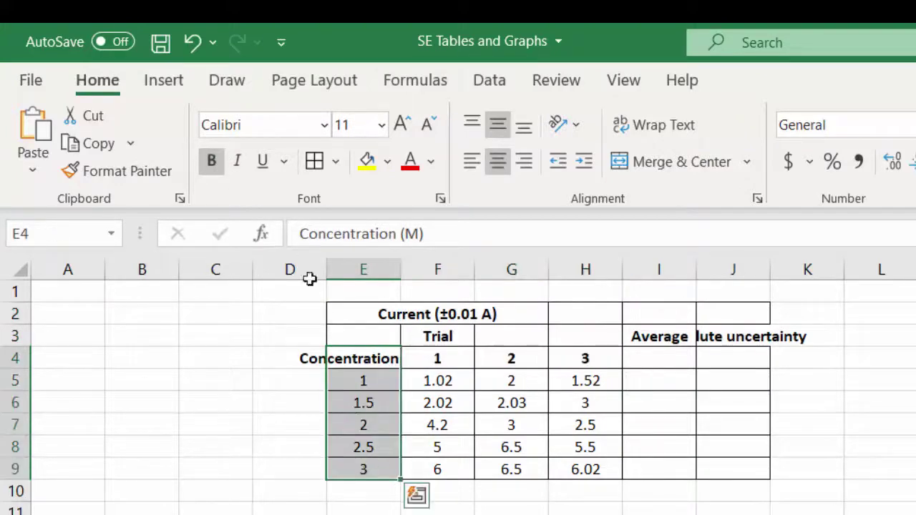
pyautogui.click(215, 161)
pyautogui.click(215, 160)
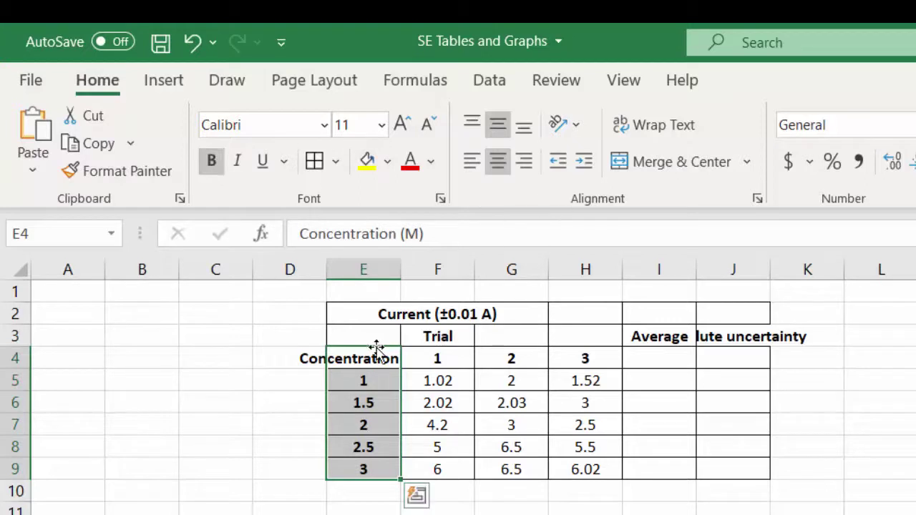
# Wrap the "Concentration (M)" heading in E4 and widen column E so the word Concentration fits on one line.
pyautogui.click(367, 358)
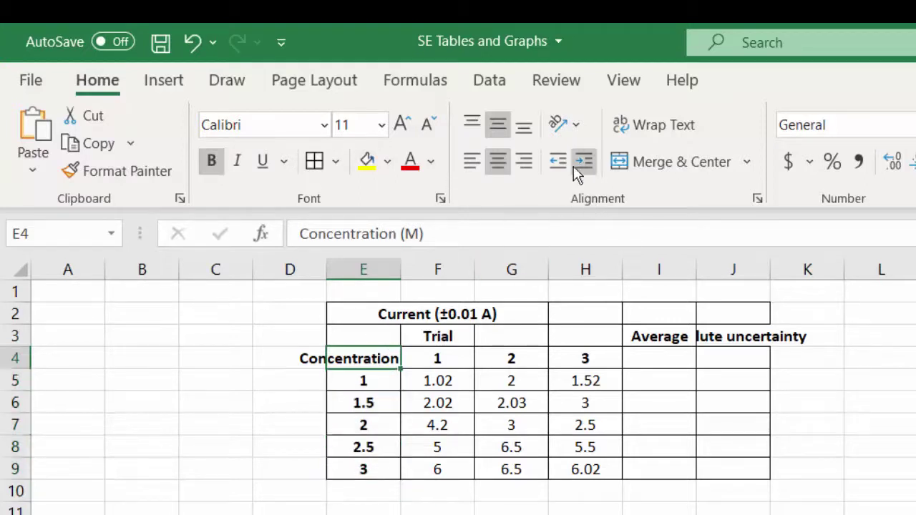
pyautogui.click(628, 133)
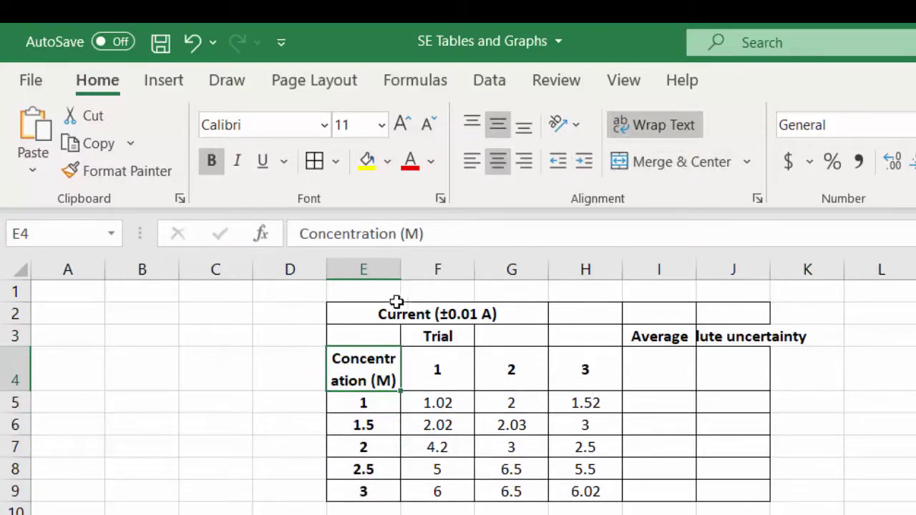
pyautogui.moveTo(401, 269); pyautogui.dragTo(452, 262)
pyautogui.hotkey('ctrl', 'End')
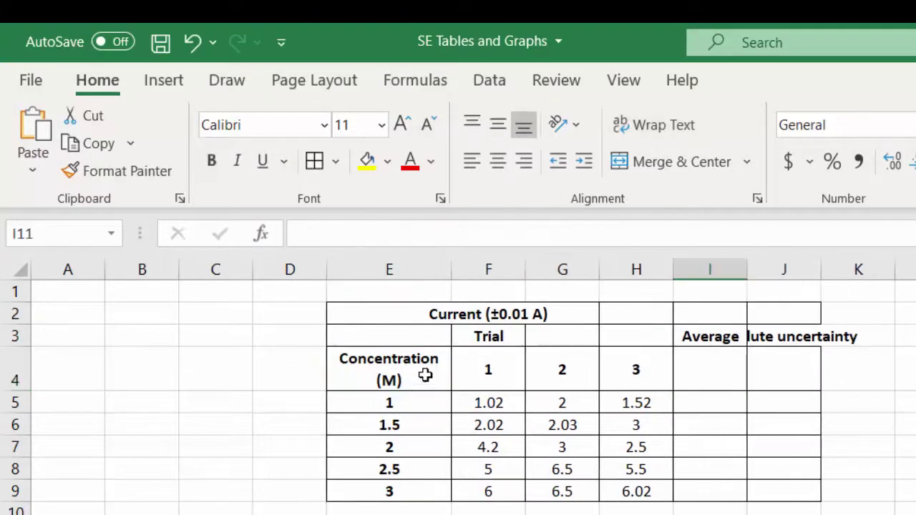
# Merge and center the "Trial" heading across F3:H3 and the "Current (±0.01 A)" heading across F2:I2.
pyautogui.click(498, 330)
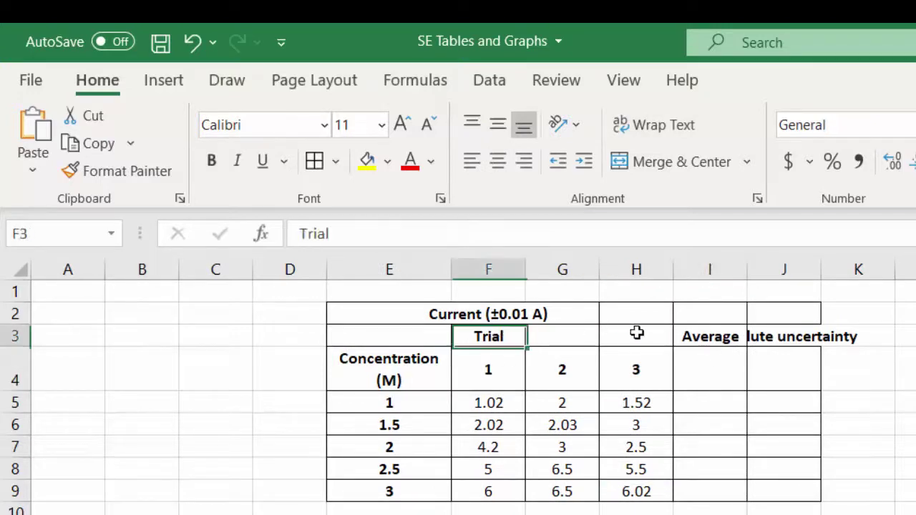
pyautogui.moveTo(637, 333); pyautogui.dragTo(637, 333)
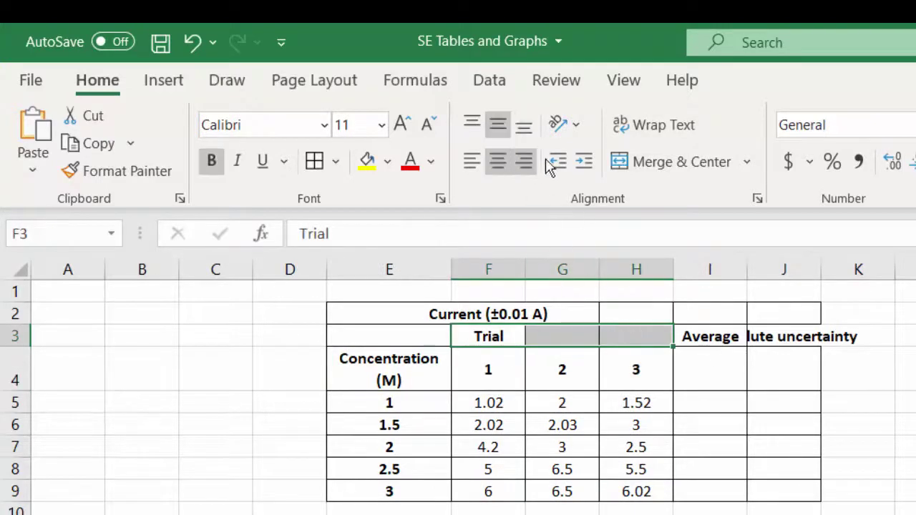
pyautogui.click(619, 164)
pyautogui.moveTo(485, 313); pyautogui.dragTo(705, 322)
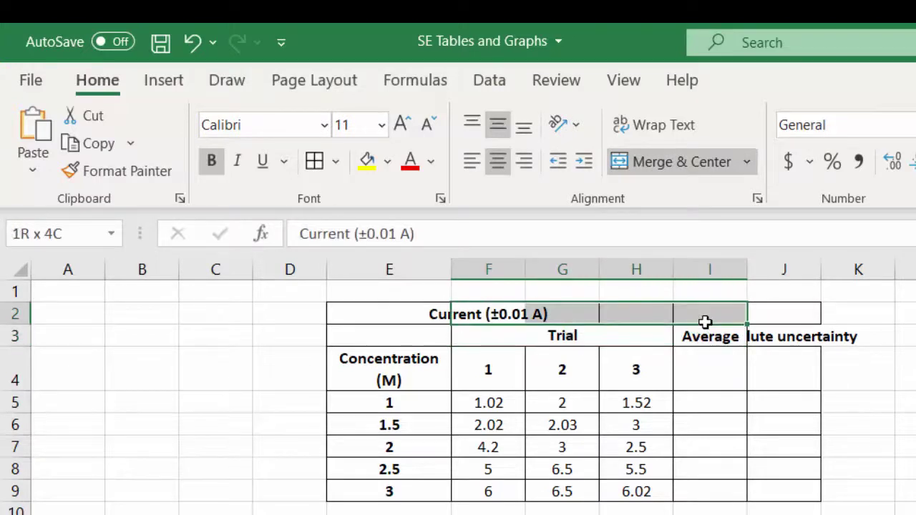
pyautogui.click(628, 163)
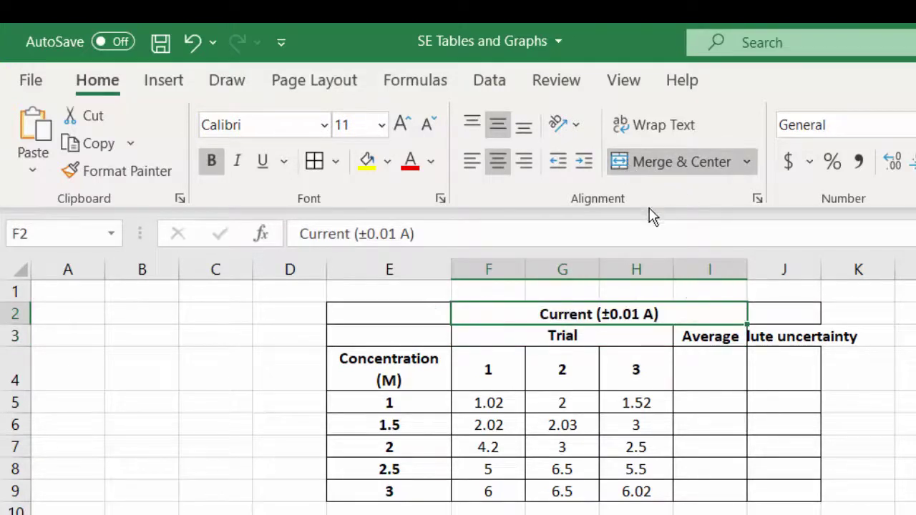
pyautogui.click(692, 443)
# Merge and center the "Concentration (M)" heading over E2:E4.
pyautogui.moveTo(421, 318); pyautogui.dragTo(417, 375)
pyautogui.click(662, 163)
pyautogui.click(696, 509)
# Wrap the "Absolute uncertainty" heading in J3 and widen column J so it fits on two lines.
pyautogui.click(771, 335)
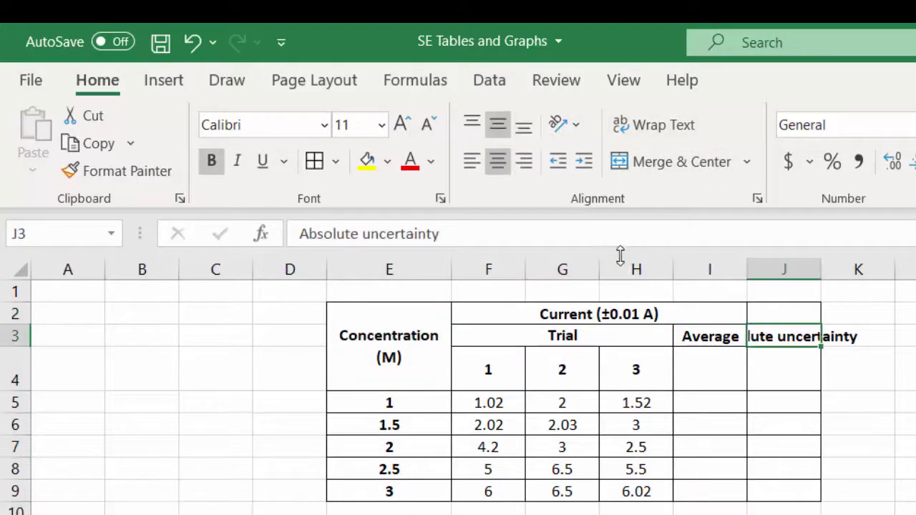
pyautogui.click(644, 124)
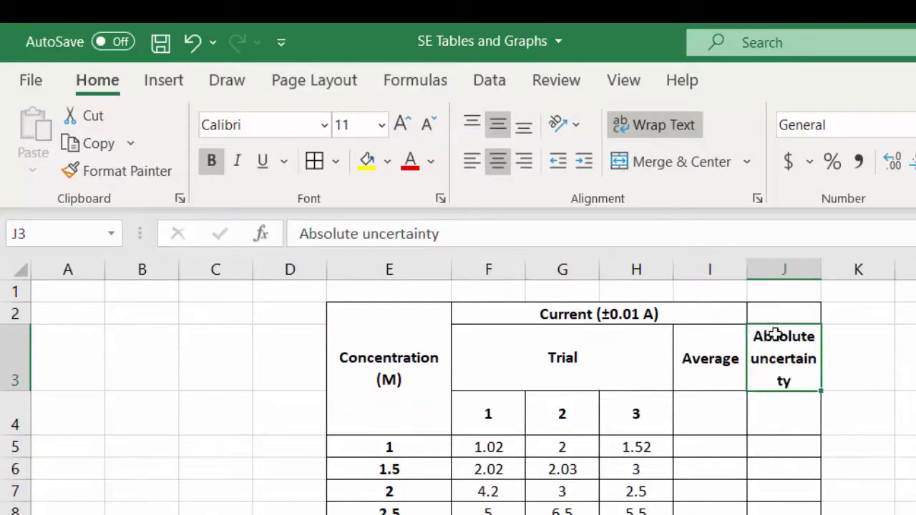
pyautogui.moveTo(820, 267); pyautogui.dragTo(836, 266)
pyautogui.click(787, 514)
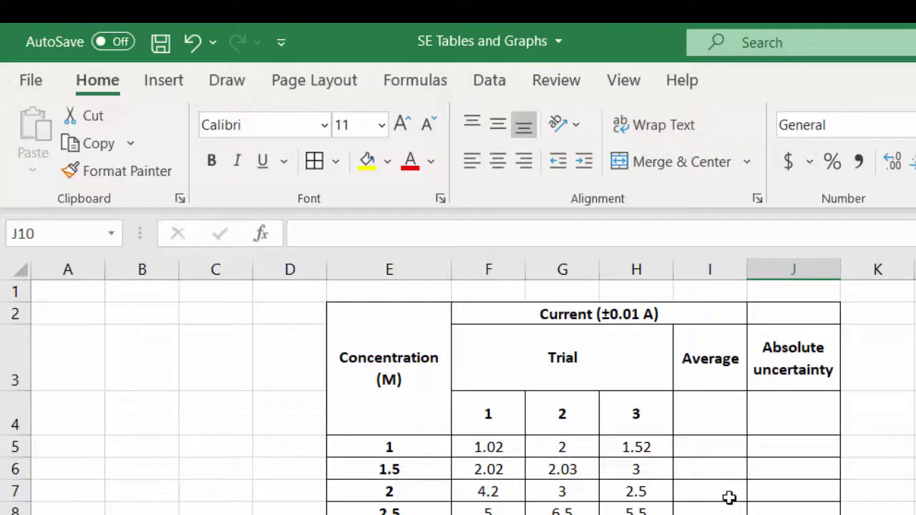
# Merge and center the "Average" heading over I3:I4 and the "Absolute uncertainty" heading over J3:J4.
pyautogui.click(716, 449)
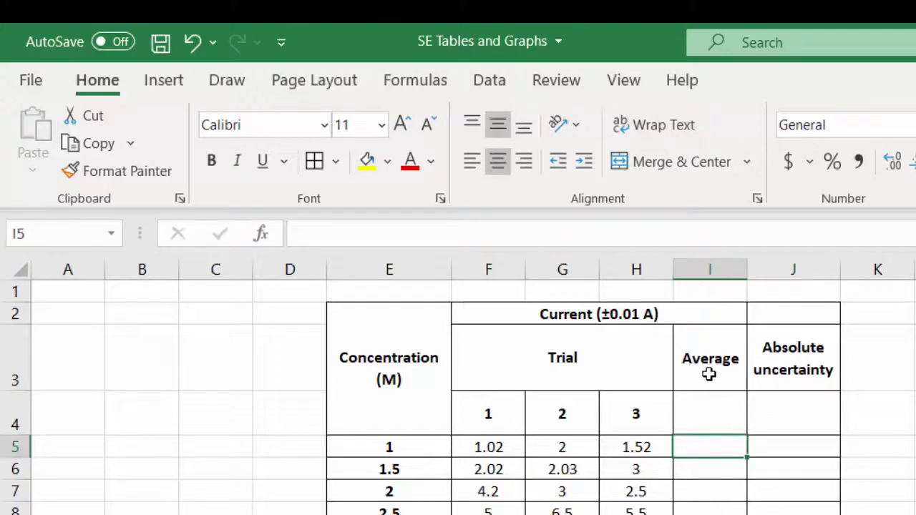
pyautogui.moveTo(708, 374); pyautogui.dragTo(718, 400)
pyautogui.click(630, 166)
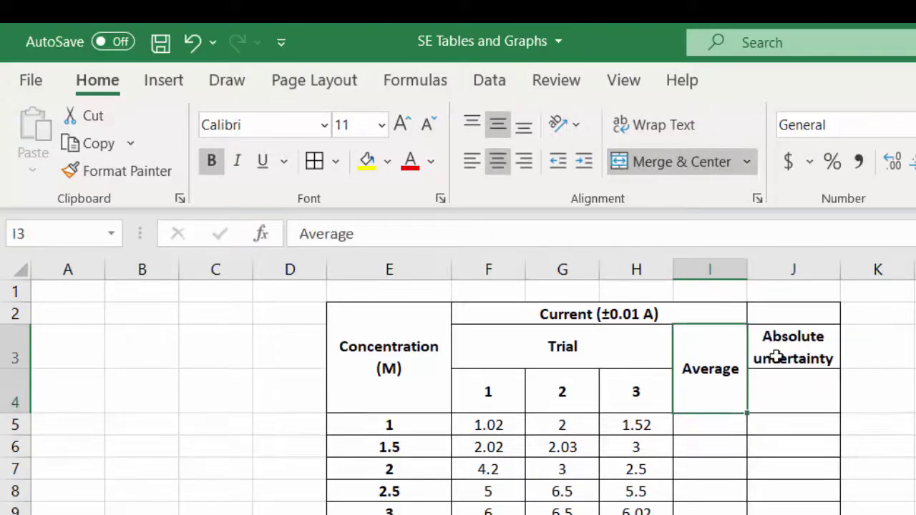
pyautogui.moveTo(776, 356); pyautogui.dragTo(781, 399)
pyautogui.click(621, 162)
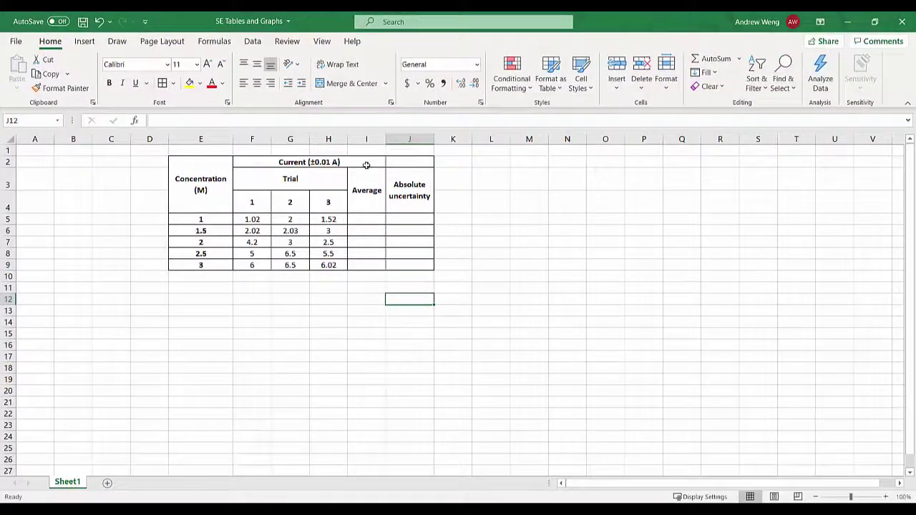
pyautogui.click(387, 204)
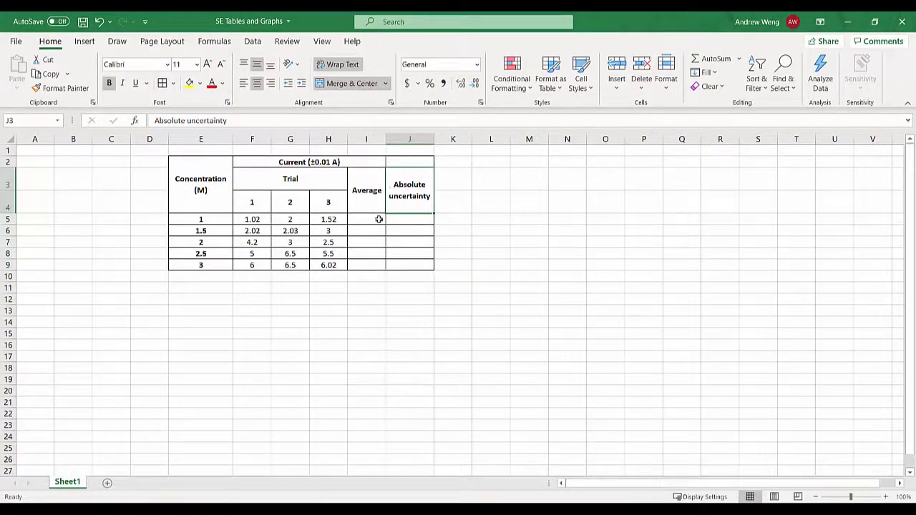
# Calculate the average of the three trial currents in I5 with =AVERAGE(F5:H5).
pyautogui.click(378, 219)
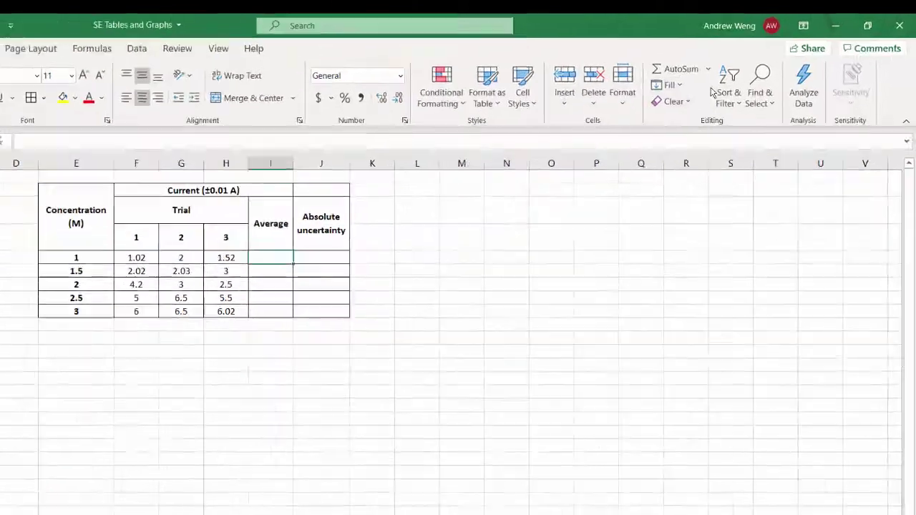
pyautogui.click(738, 60)
pyautogui.click(723, 92)
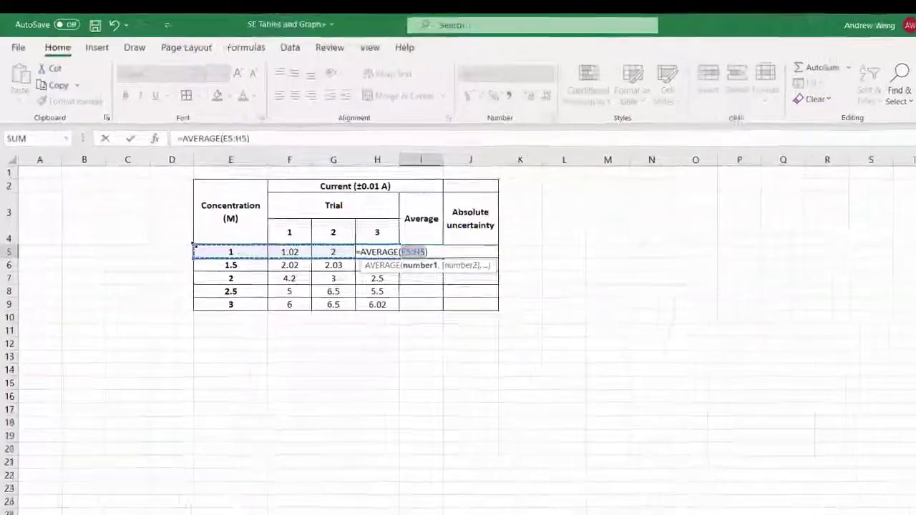
pyautogui.moveTo(193, 245); pyautogui.dragTo(269, 246)
pyautogui.press('Return')
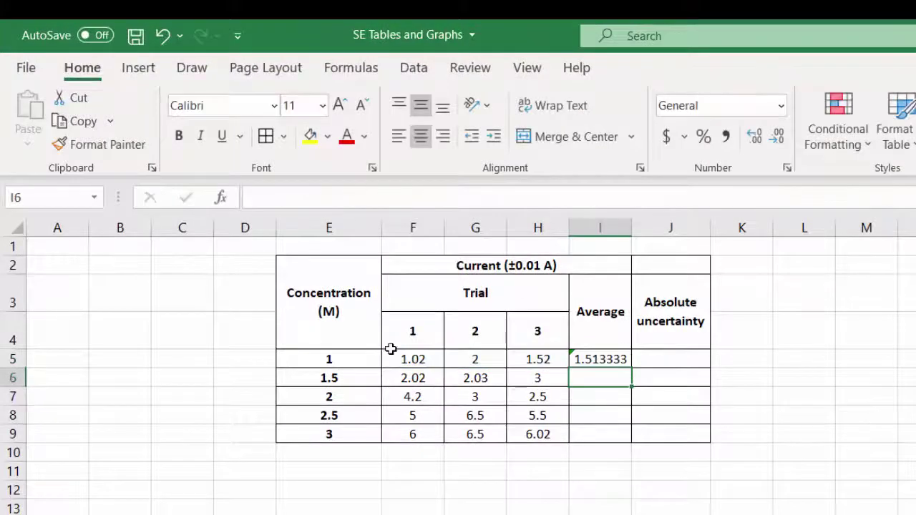
# Fill the average formula from I5 down through I9.
pyautogui.click(595, 362)
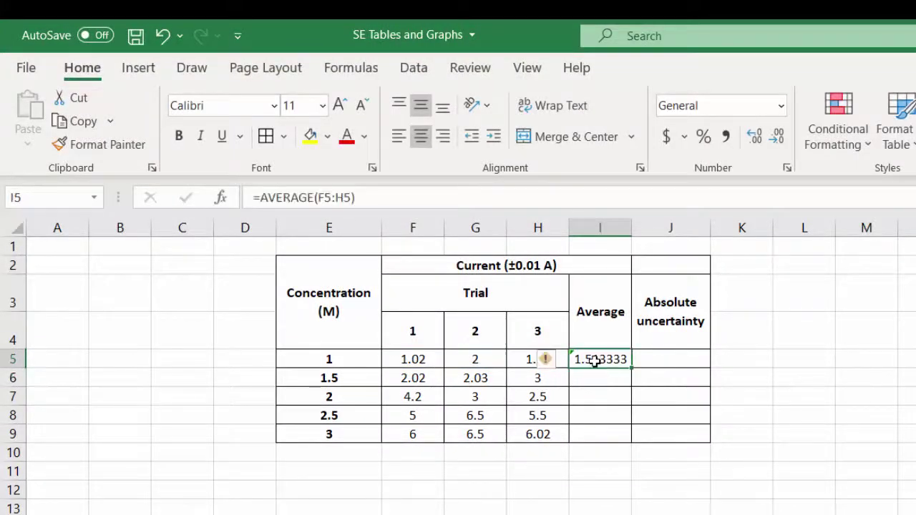
pyautogui.hotkey('ctrl', 'c')
pyautogui.moveTo(630, 367); pyautogui.dragTo(620, 435)
pyautogui.click(609, 491)
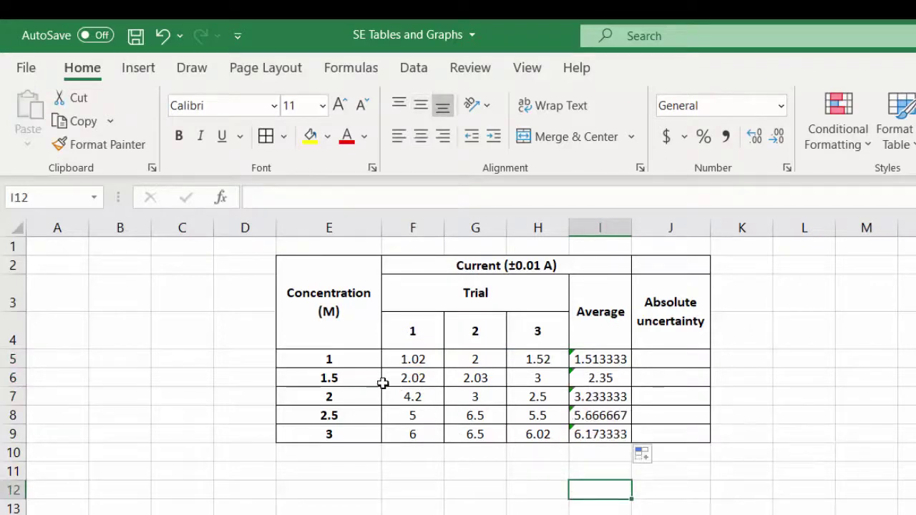
# Format the concentration values in E5:E9 to one decimal place.
pyautogui.moveTo(348, 359); pyautogui.dragTo(351, 429)
pyautogui.click(778, 137)
pyautogui.click(777, 137)
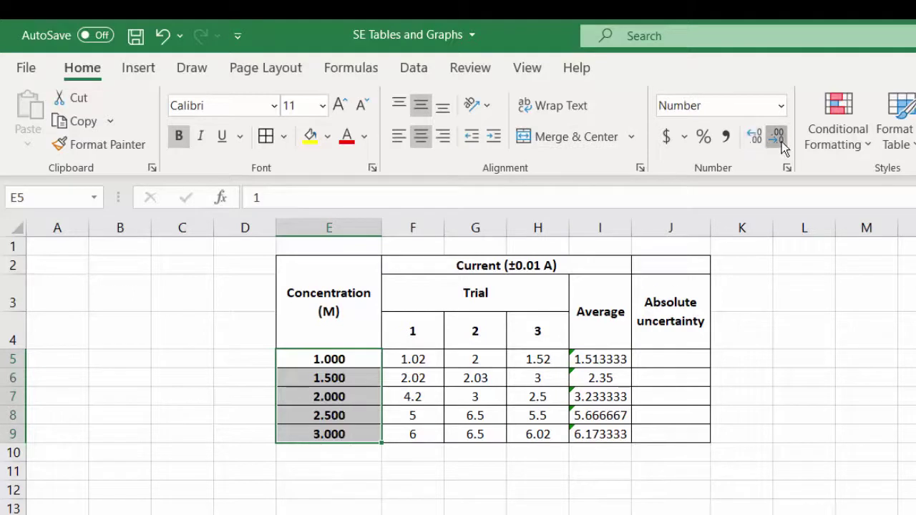
pyautogui.click(782, 145)
pyautogui.click(782, 145)
pyautogui.click(647, 453)
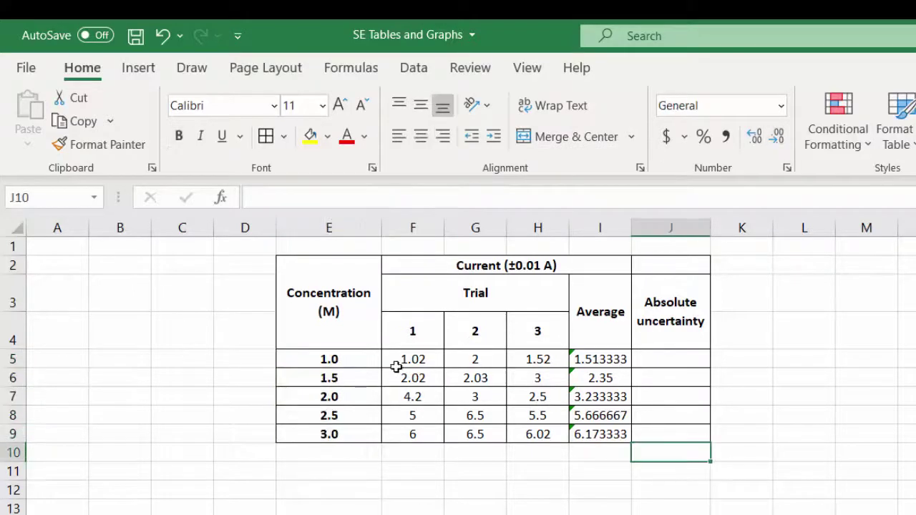
# Format the trial currents and averages in F5:I9 to two decimal places.
pyautogui.moveTo(404, 360); pyautogui.dragTo(597, 431)
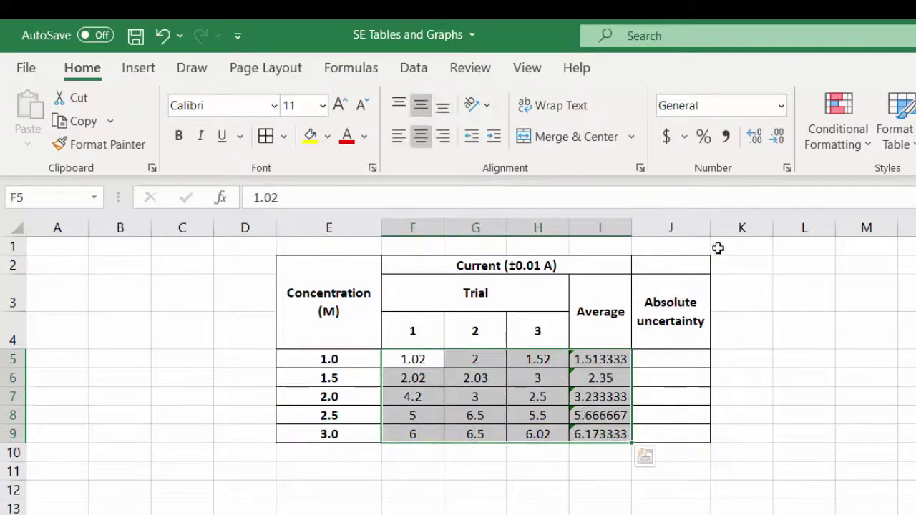
pyautogui.click(772, 143)
pyautogui.click(754, 136)
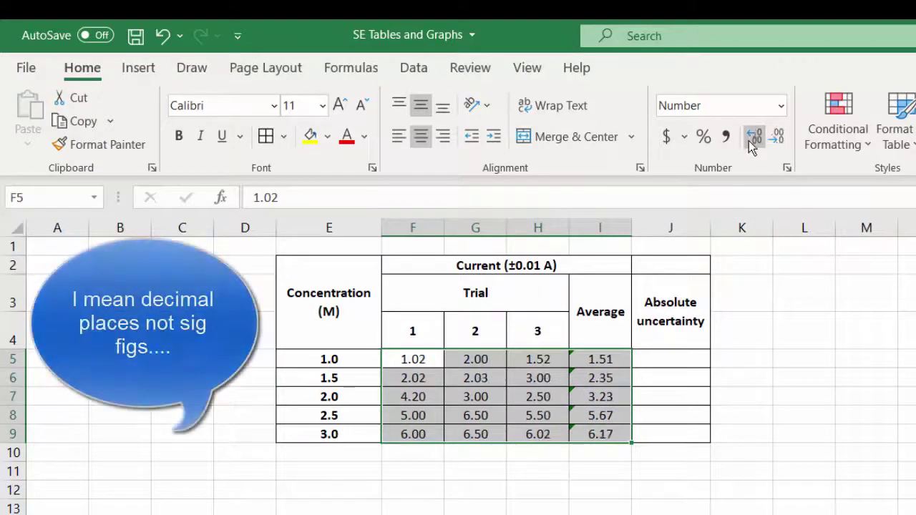
# Start the absolute uncertainty formula in J5 as =(MAX(F5:H5))/2, using the three trial currents.
pyautogui.click(605, 465)
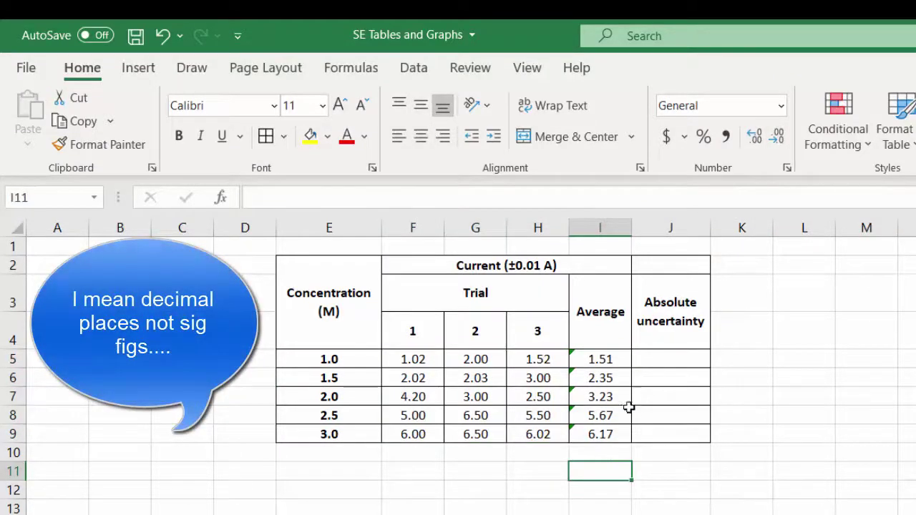
pyautogui.click(654, 359)
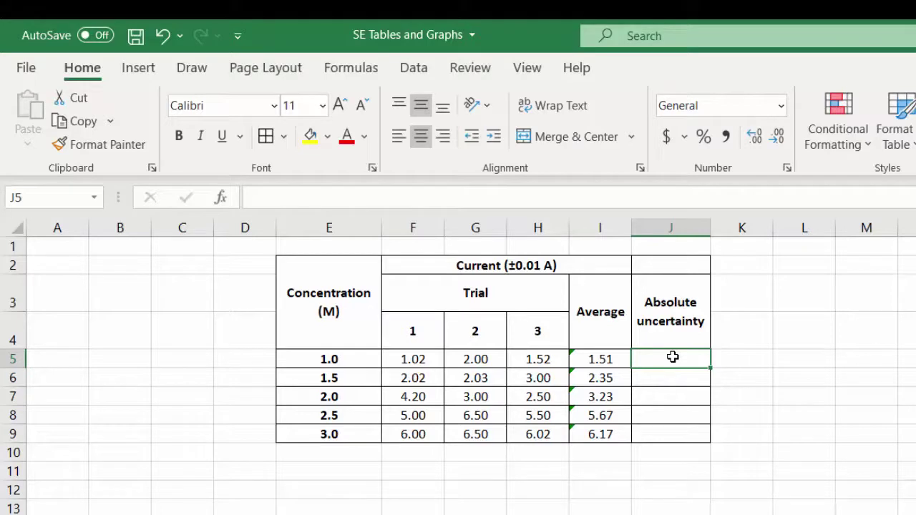
pyautogui.write('=')
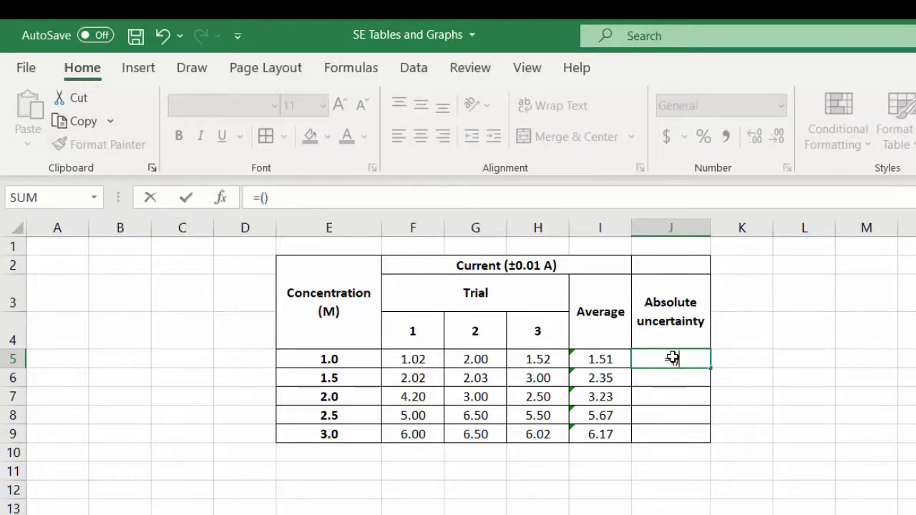
pyautogui.write('()/2')
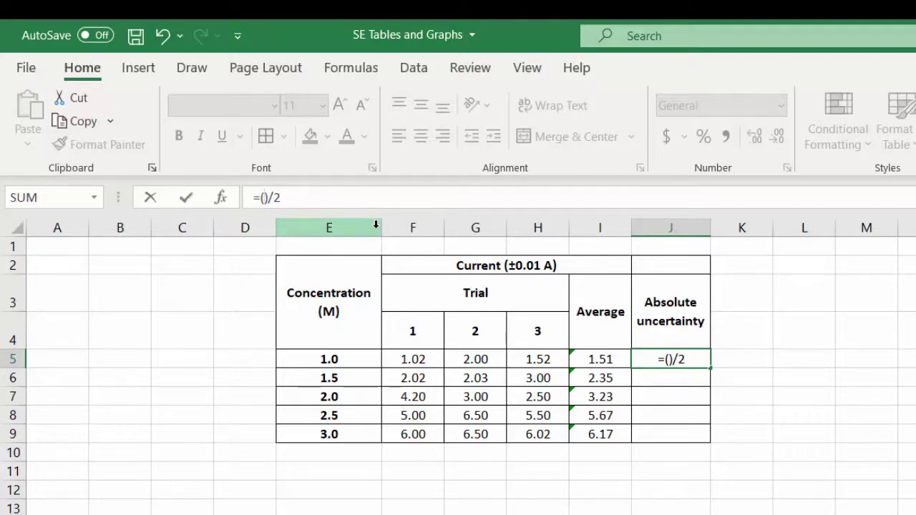
pyautogui.write('MAX')
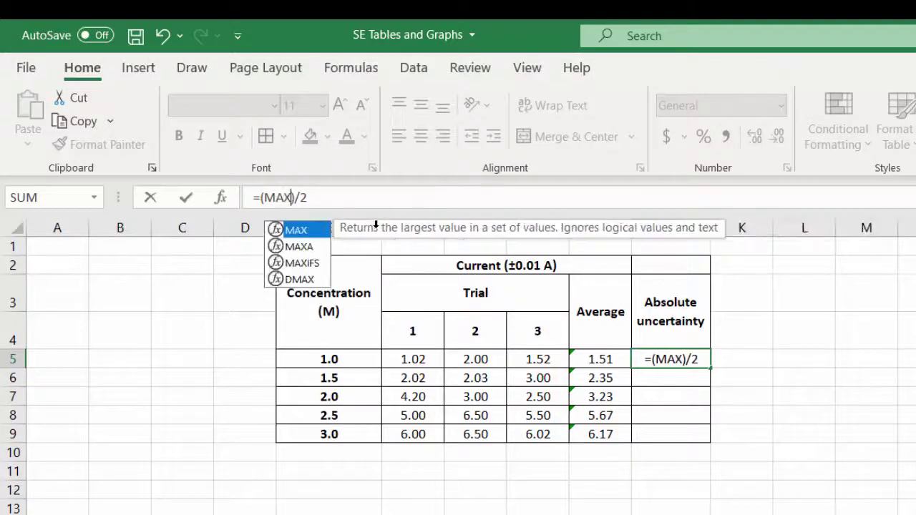
pyautogui.write('()')
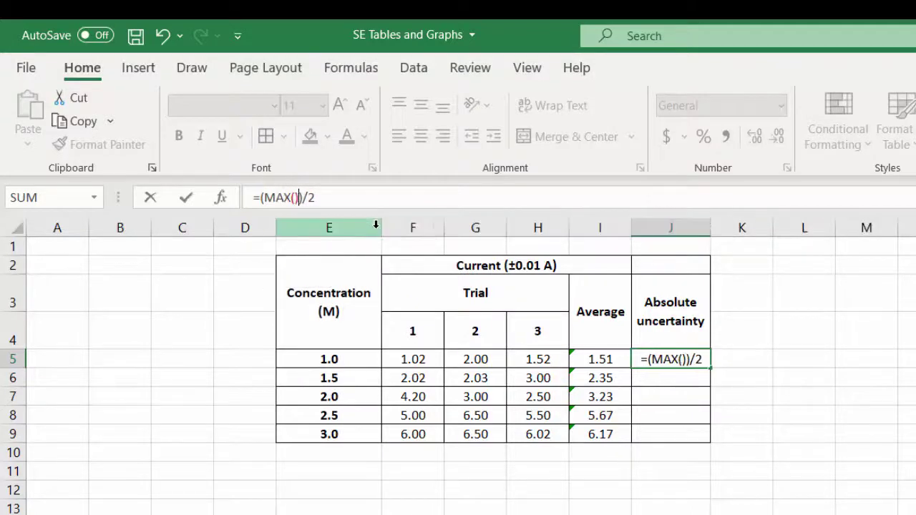
pyautogui.press('Left')
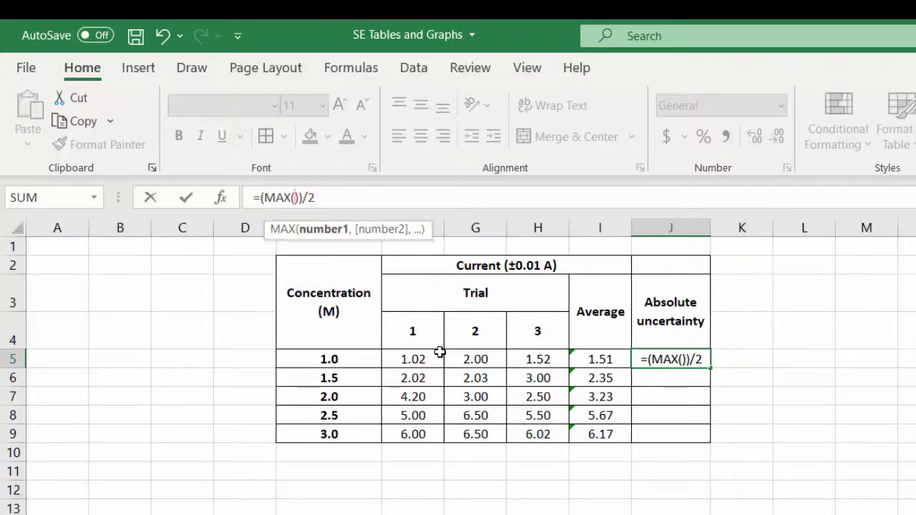
pyautogui.moveTo(424, 358); pyautogui.dragTo(526, 367)
pyautogui.click(331, 198)
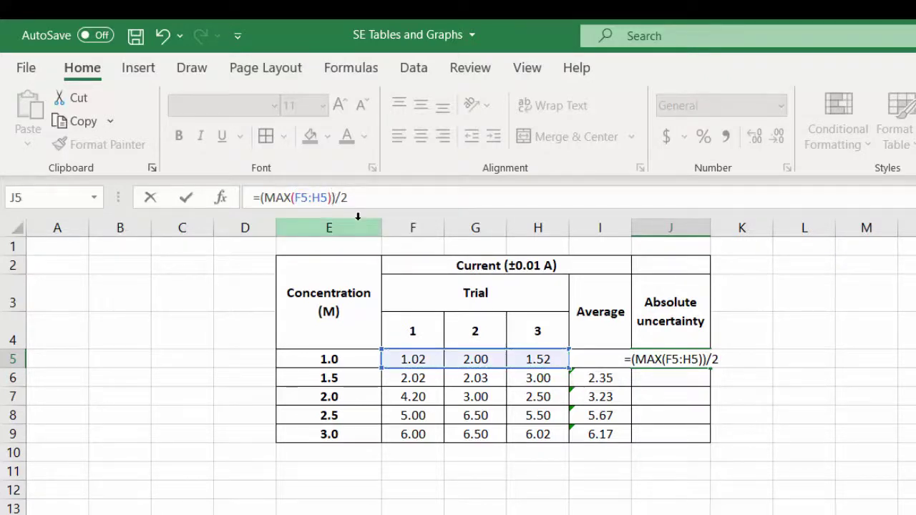
# Subtract the minimum of the same trial range, completing the J5 formula as =(MAX(F5:H5)-MIN(F5:H5))/2.
pyautogui.write('-MIN()')
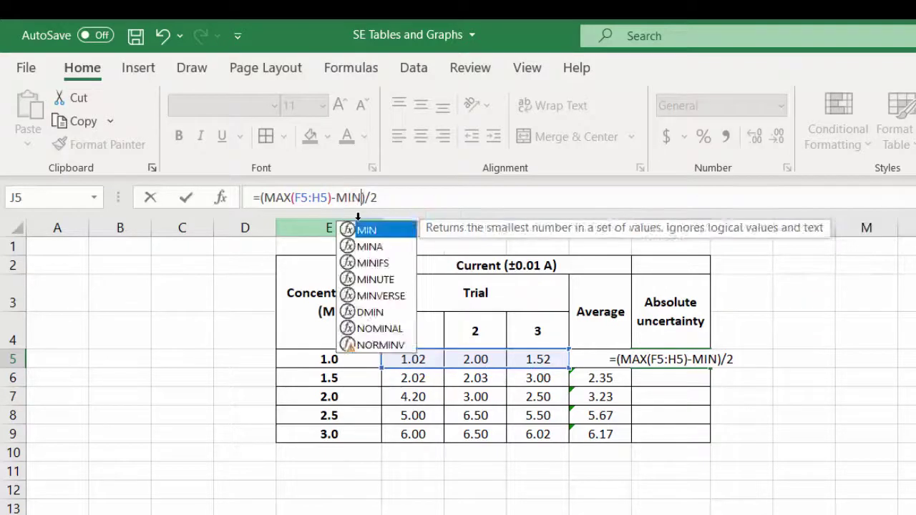
pyautogui.press('Left')
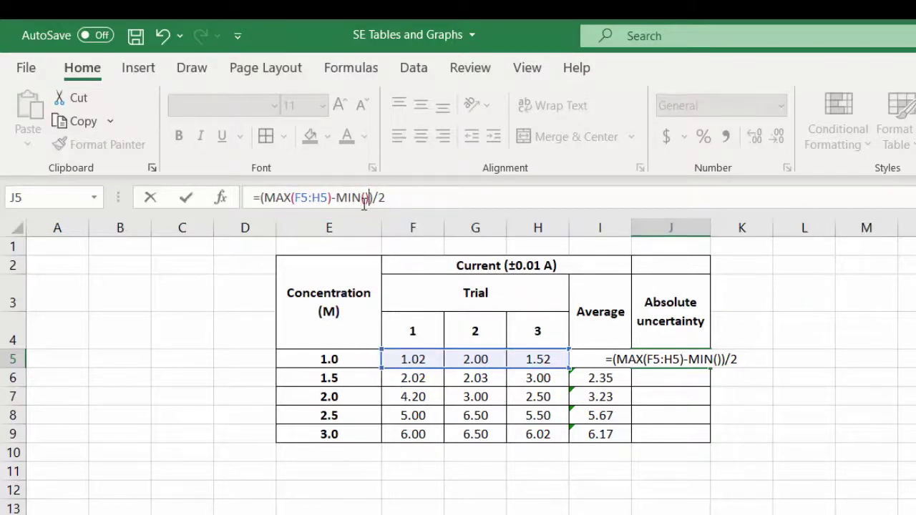
pyautogui.moveTo(410, 355)
pyautogui.mouseDown()
pyautogui.moveTo(474, 375)
pyautogui.moveTo(427, 359)
pyautogui.mouseUp()
pyautogui.click(405, 355)
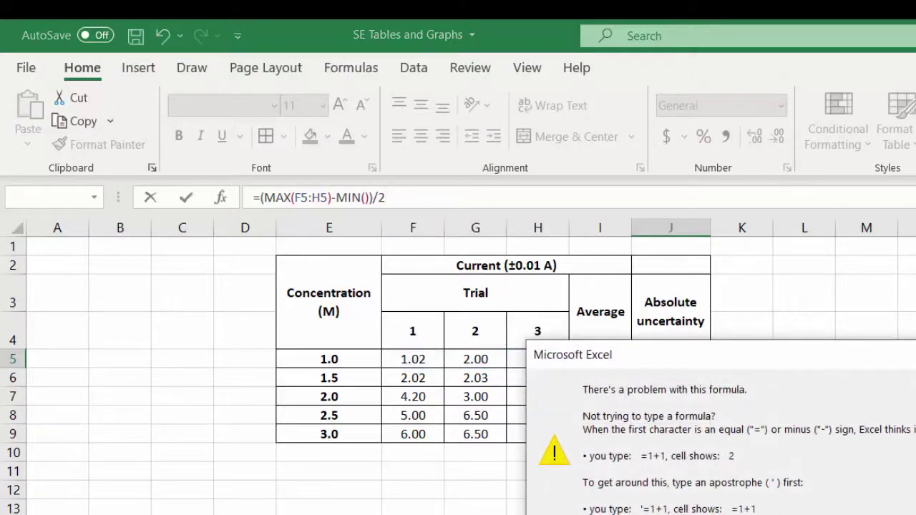
pyautogui.press('Return')
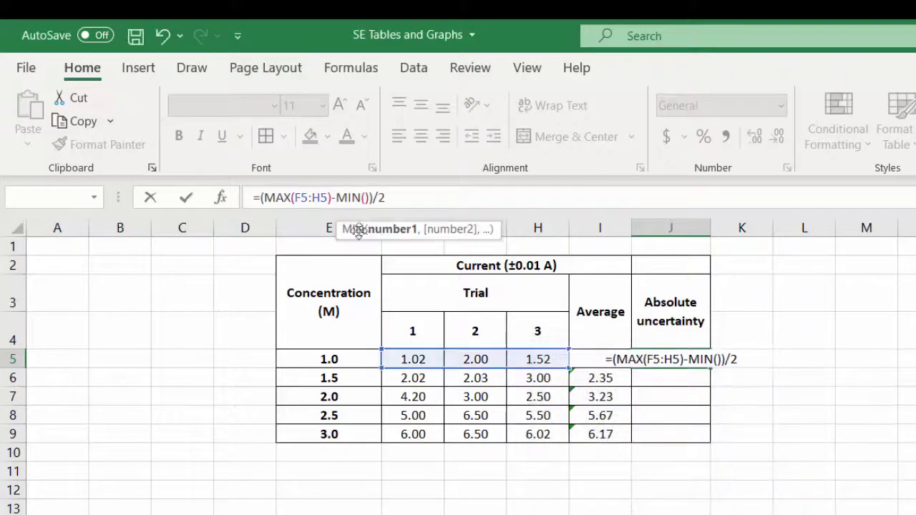
pyautogui.moveTo(325, 198); pyautogui.dragTo(297, 201)
pyautogui.hotkey('ctrl', 'c')
pyautogui.click(366, 198)
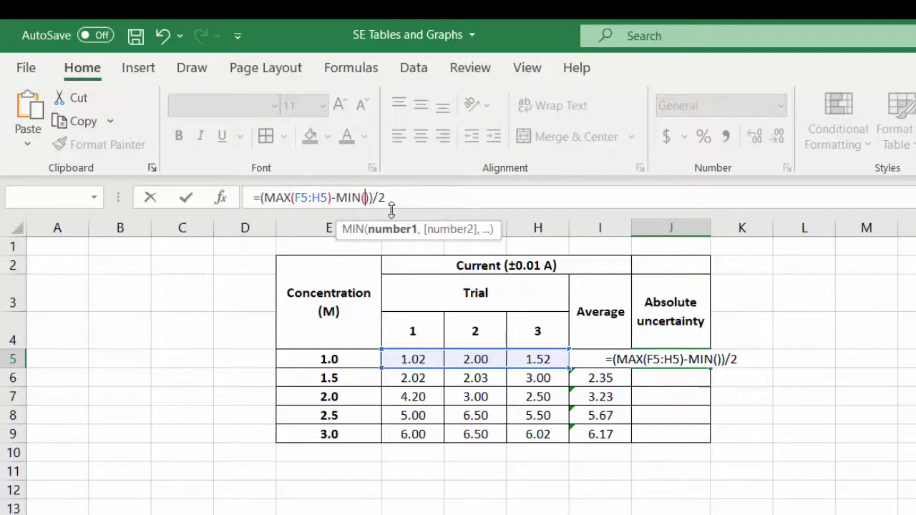
pyautogui.hotkey('ctrl', 'v')
pyautogui.press('Return')
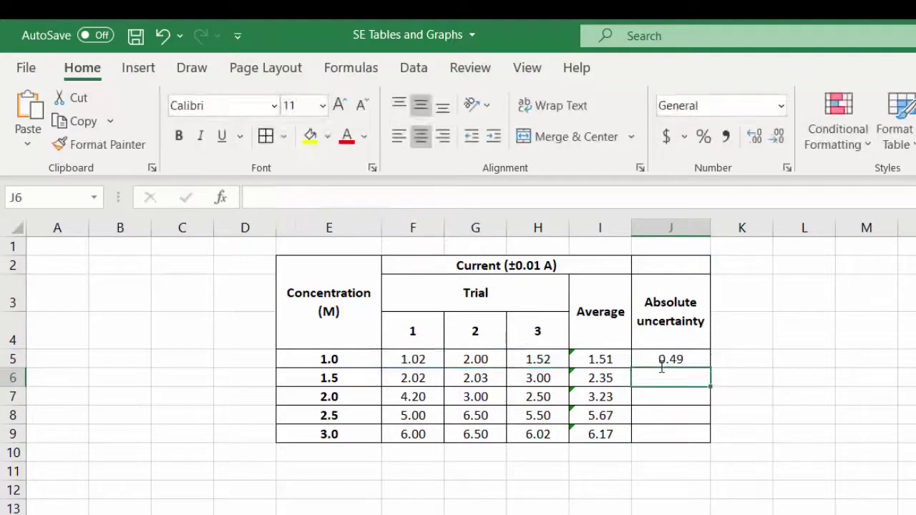
# Review the absolute uncertainty formula in J5 and fill it down through J9.
pyautogui.click(659, 359)
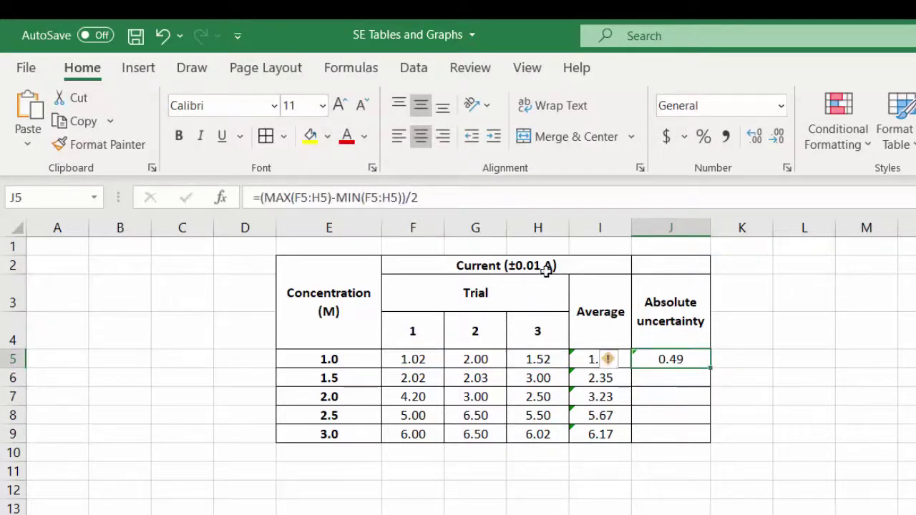
pyautogui.click(474, 204)
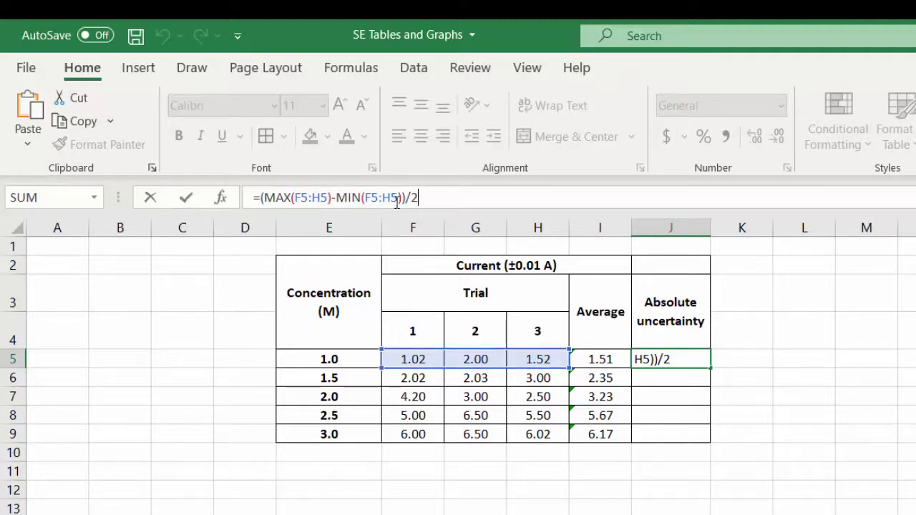
pyautogui.click(764, 472)
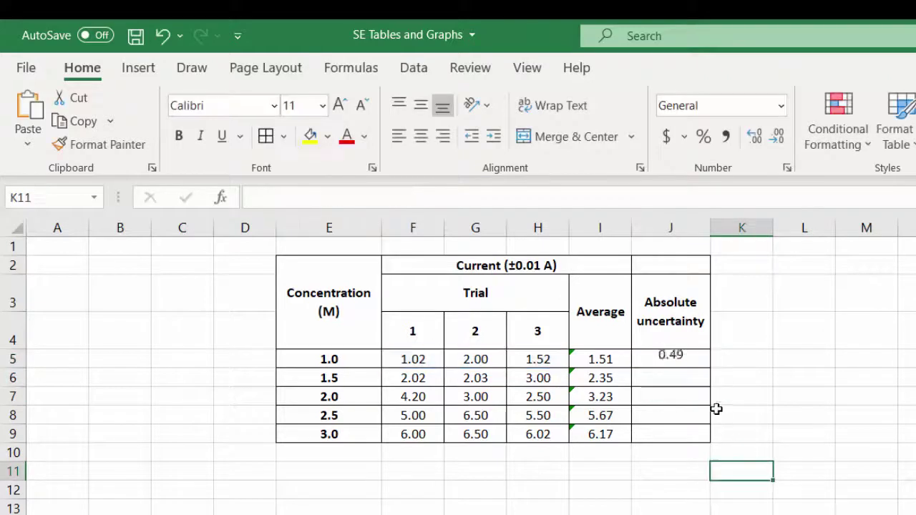
pyautogui.click(684, 360)
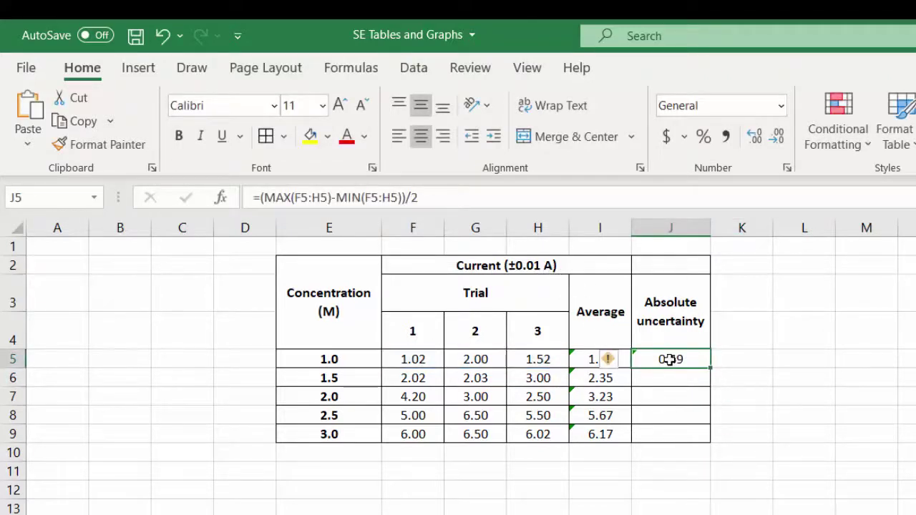
pyautogui.moveTo(711, 368); pyautogui.dragTo(705, 438)
pyautogui.click(644, 494)
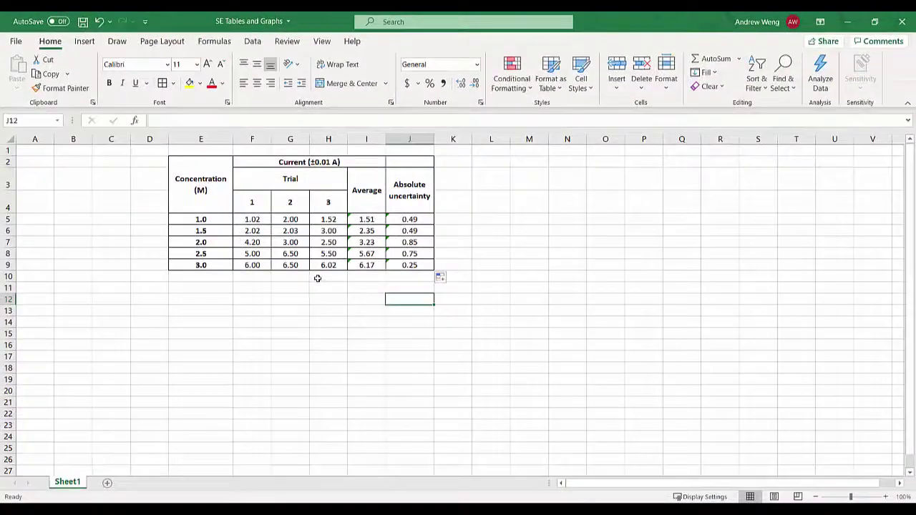
pyautogui.click(450, 428)
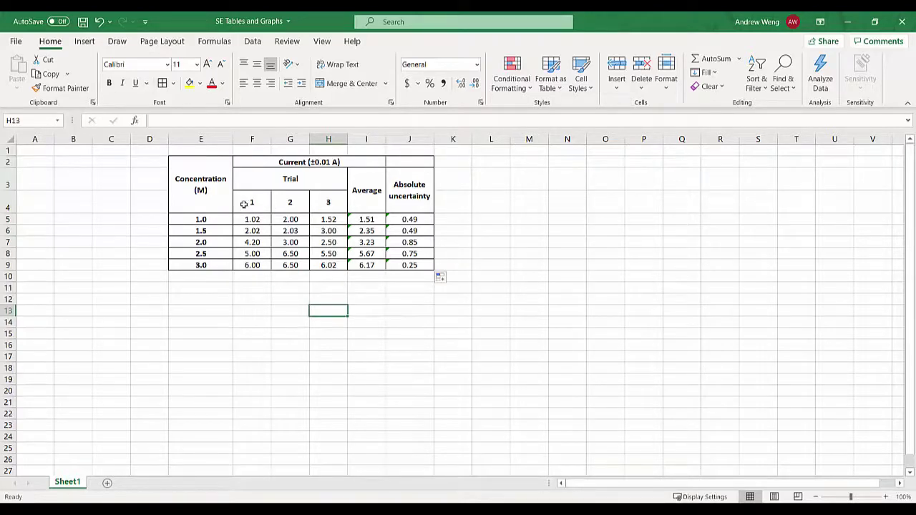
pyautogui.click(497, 223)
pyautogui.moveTo(176, 172); pyautogui.dragTo(423, 275)
pyautogui.click(404, 311)
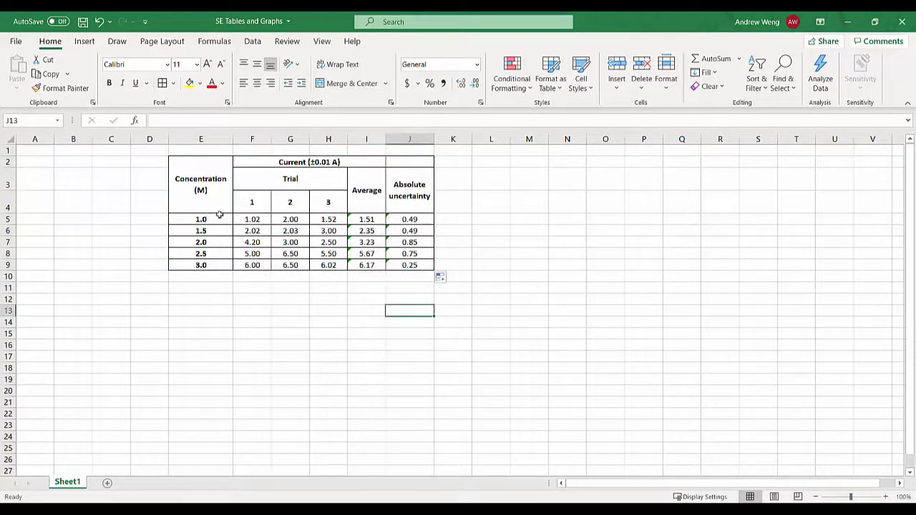
# Insert a scatter chart of the average currents in I5:I9 against the concentrations in E5:E9.
pyautogui.moveTo(216, 222); pyautogui.dragTo(212, 265)
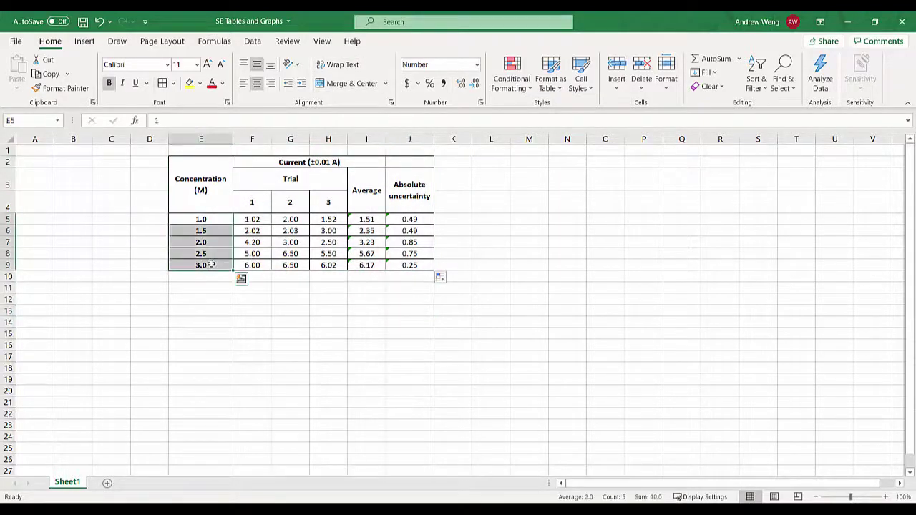
pyautogui.hotkey('alt', 'shift', 'F10')
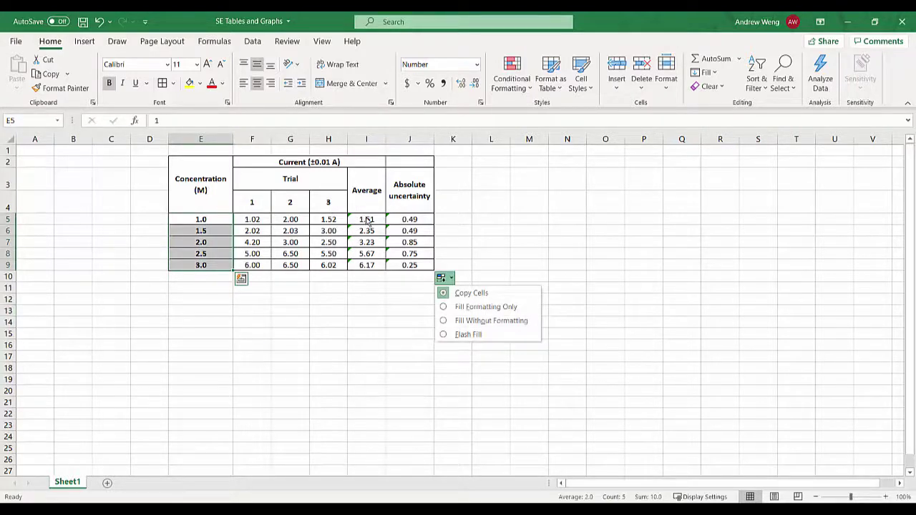
pyautogui.press('Escape')
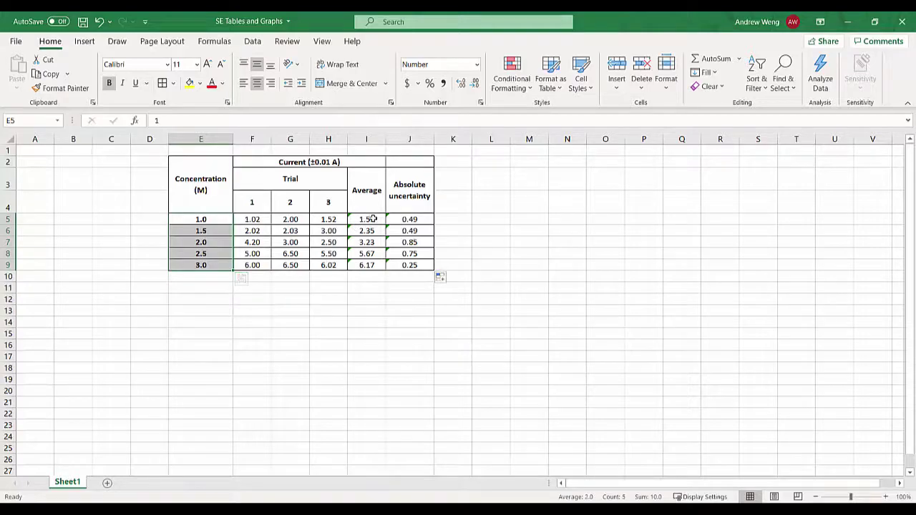
pyautogui.moveTo(370, 221); pyautogui.dragTo(361, 261)
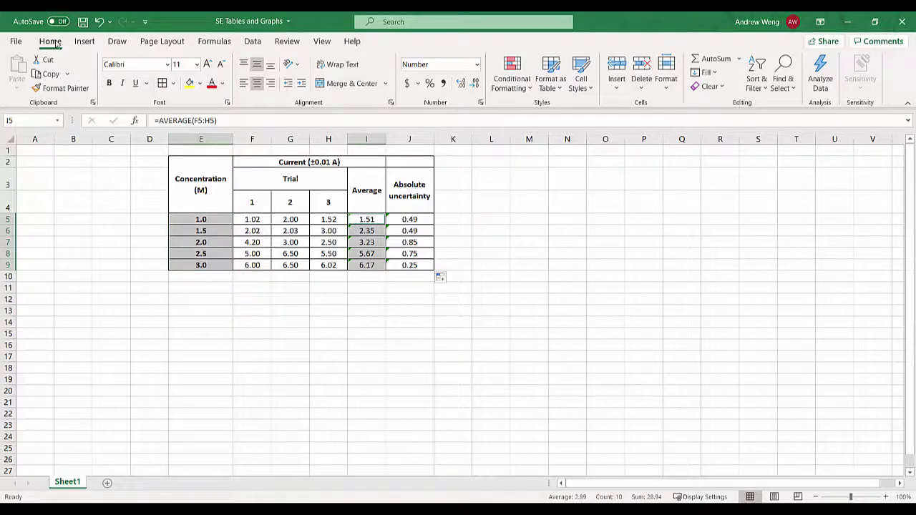
pyautogui.click(85, 41)
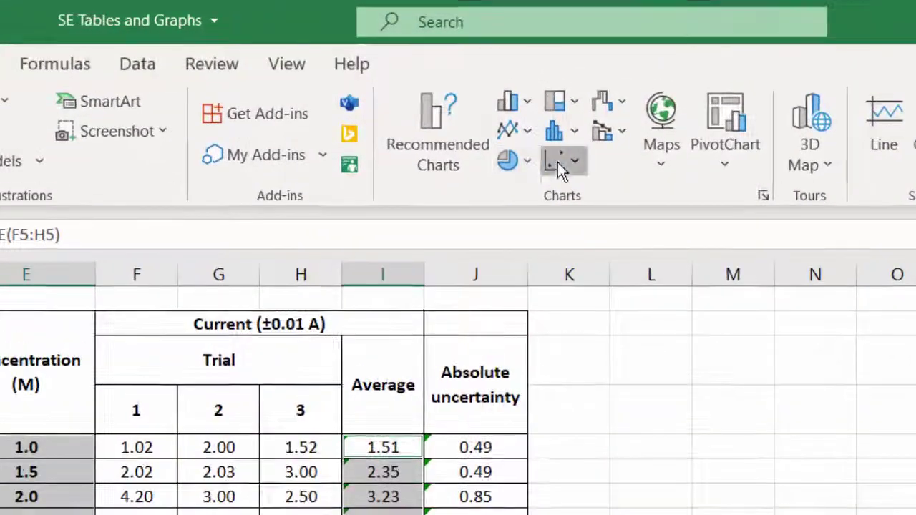
pyautogui.click(558, 162)
pyautogui.click(600, 266)
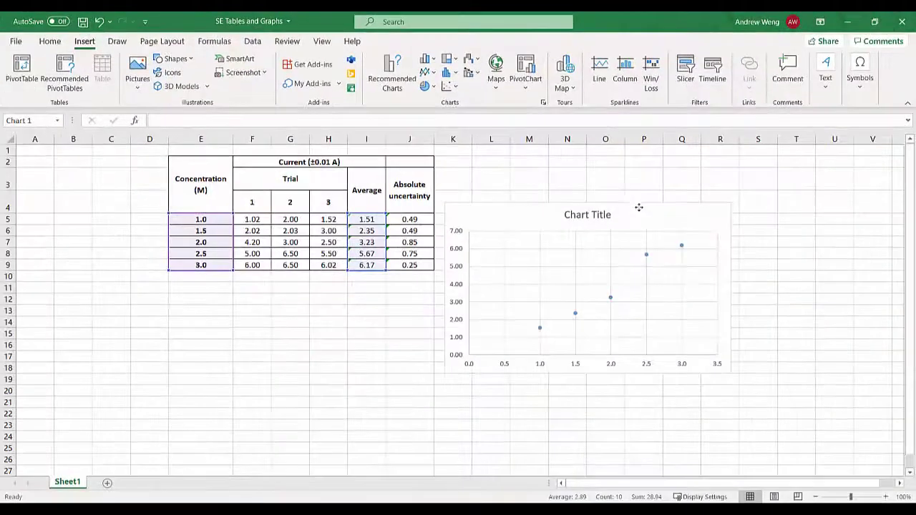
# Apply the quick layout with axis titles, a legend, major and minor gridlines and no chart title to the scatter chart.
pyautogui.click(440, 400)
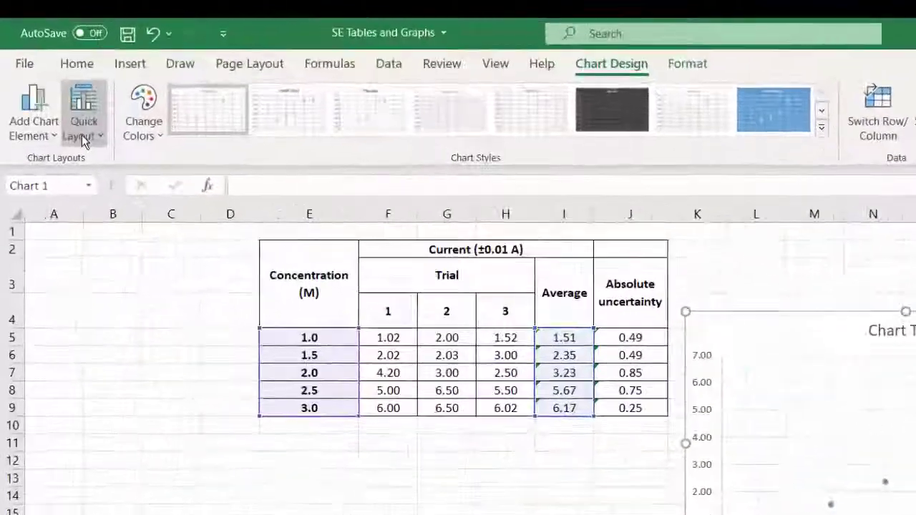
pyautogui.click(82, 137)
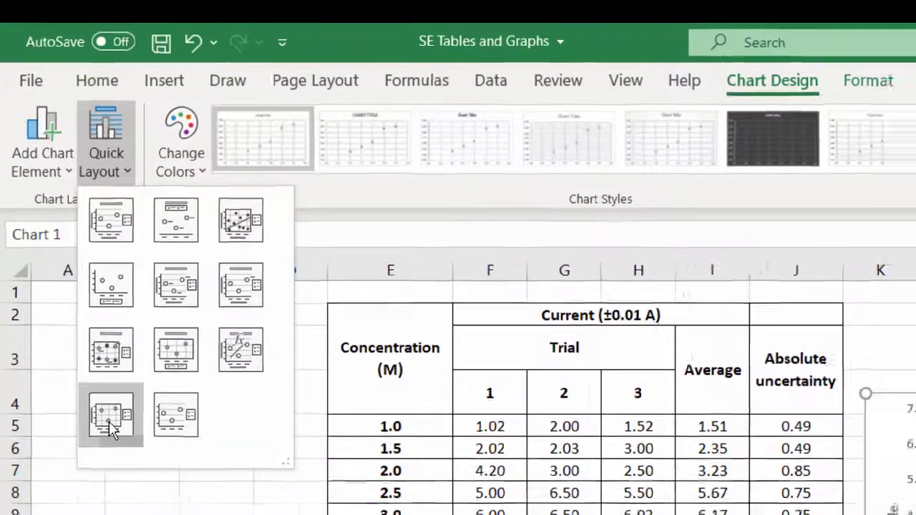
pyautogui.click(111, 428)
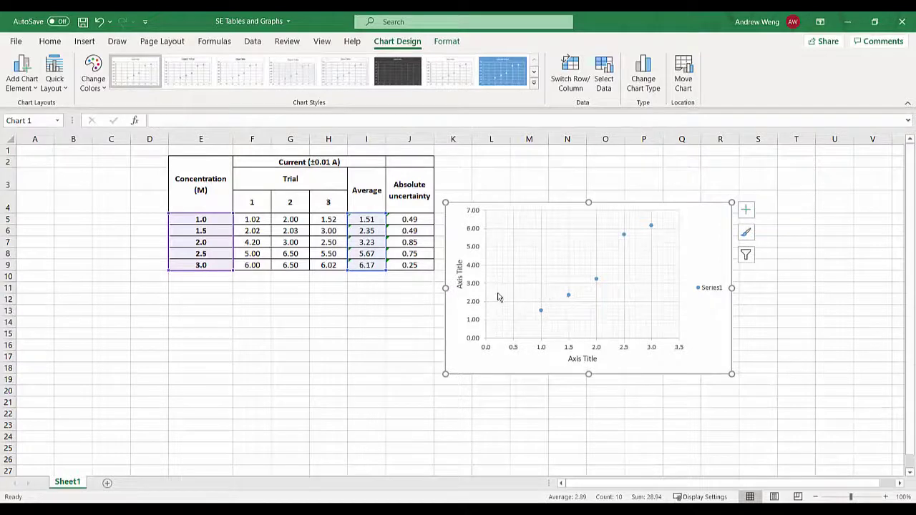
# Copy the heading Concentration (M) from E2 into the chart's vertical axis title.
pyautogui.click(216, 184)
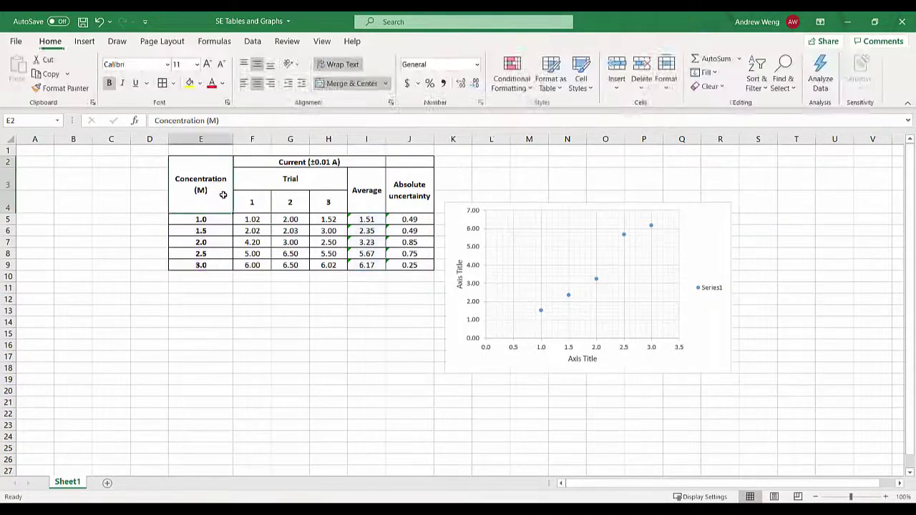
pyautogui.moveTo(230, 120); pyautogui.dragTo(115, 118)
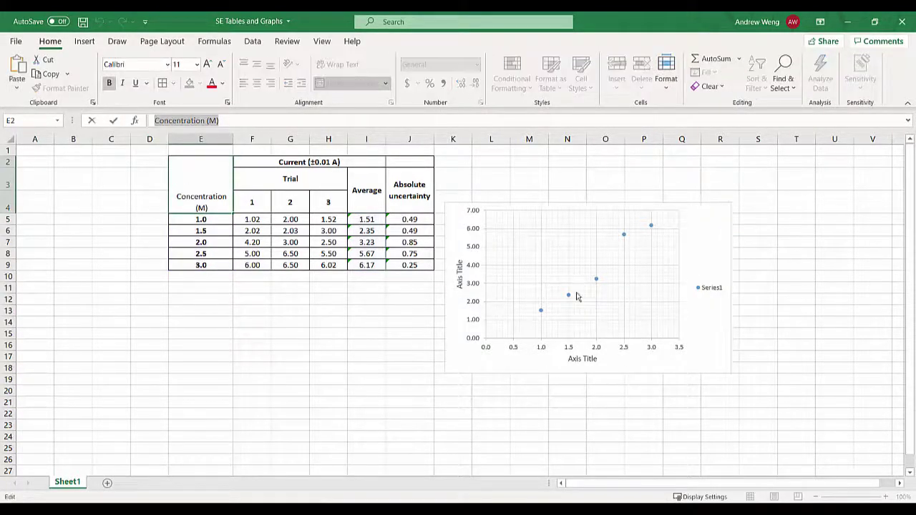
pyautogui.doubleClick(460, 282)
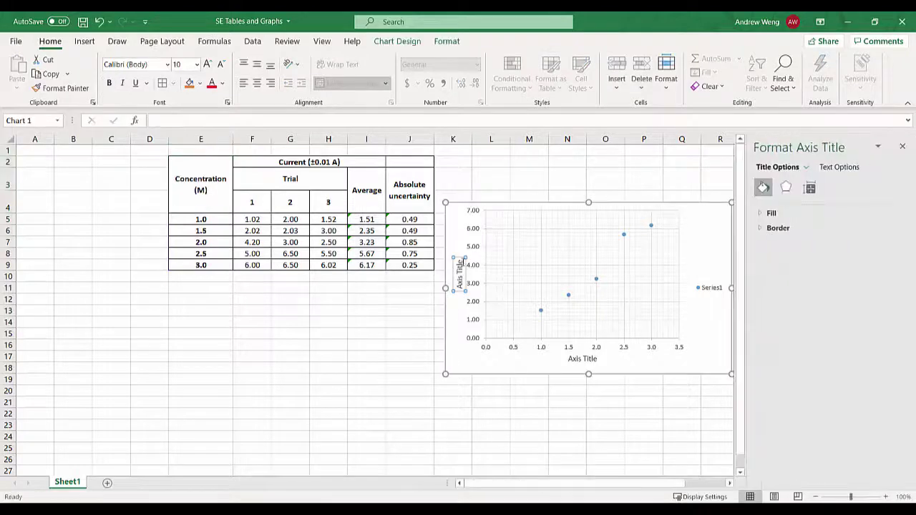
pyautogui.hotkey('ctrl', 'v')
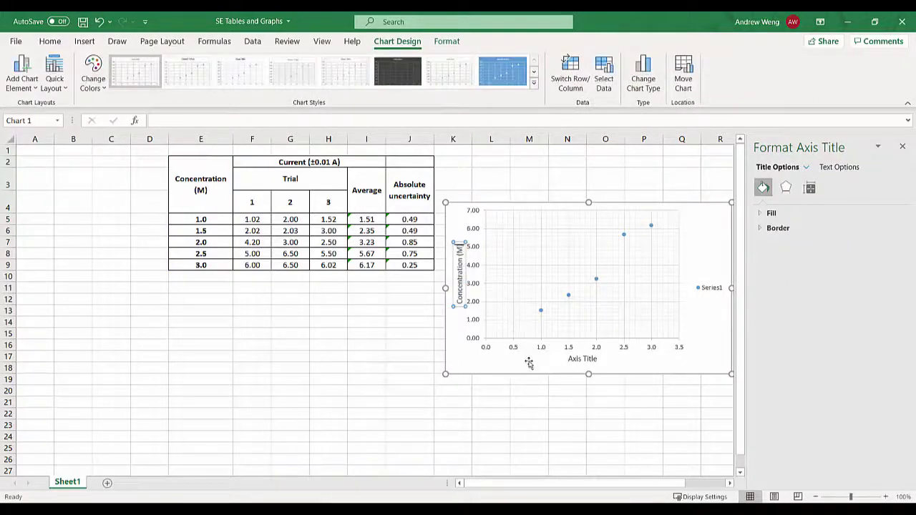
# Copy the heading Current (±0.01 A) from F2 into the chart's horizontal axis title.
pyautogui.click(300, 161)
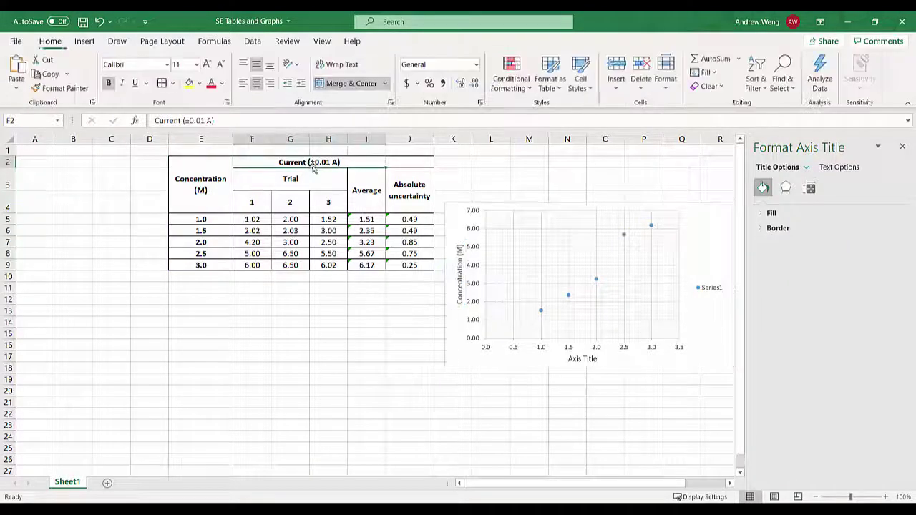
pyautogui.tripleClick(233, 121)
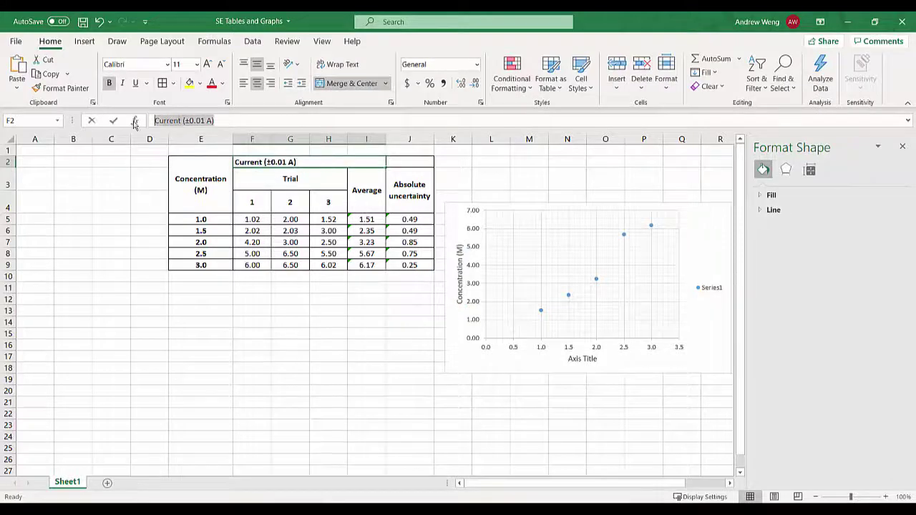
pyautogui.hotkey('ctrl', 'c')
pyautogui.click(594, 361)
pyautogui.moveTo(598, 359); pyautogui.dragTo(554, 360)
pyautogui.hotkey('ctrl', 'v')
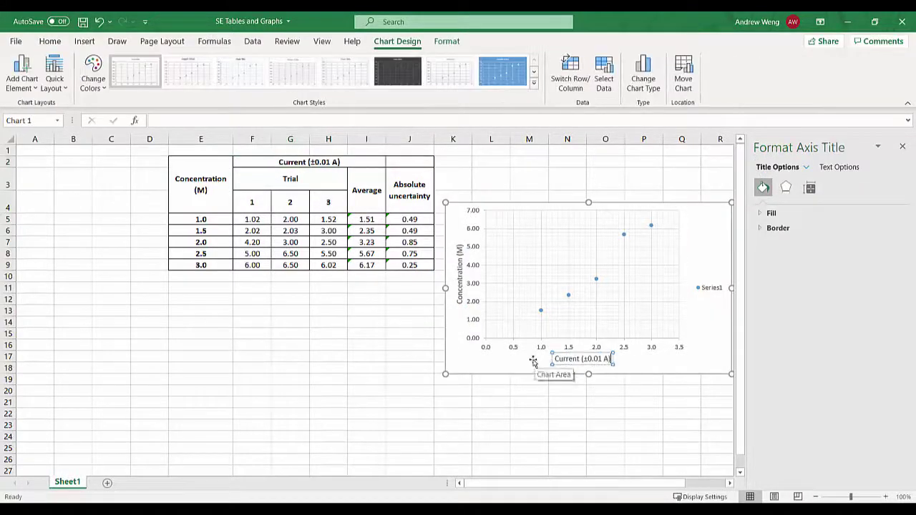
pyautogui.click(638, 355)
# Delete the Series1 legend from the scatter chart and close the formatting options.
pyautogui.click(713, 291)
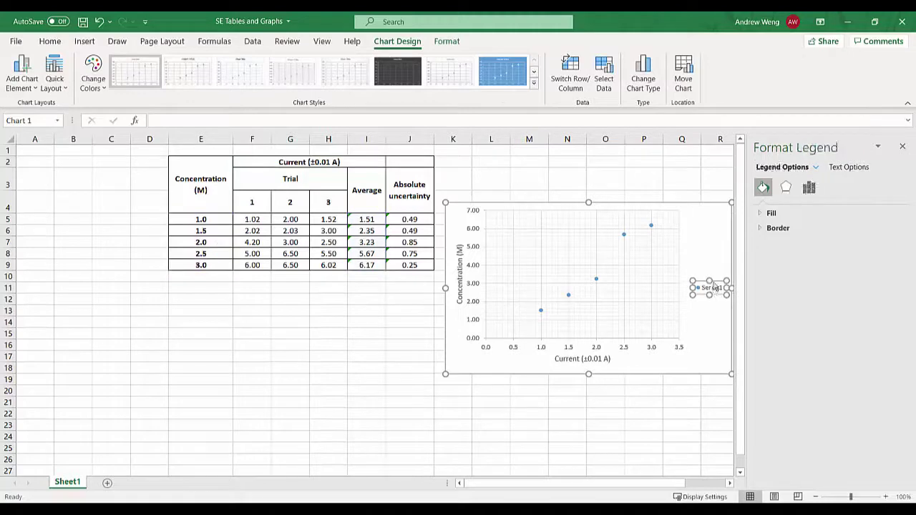
pyautogui.press('Delete')
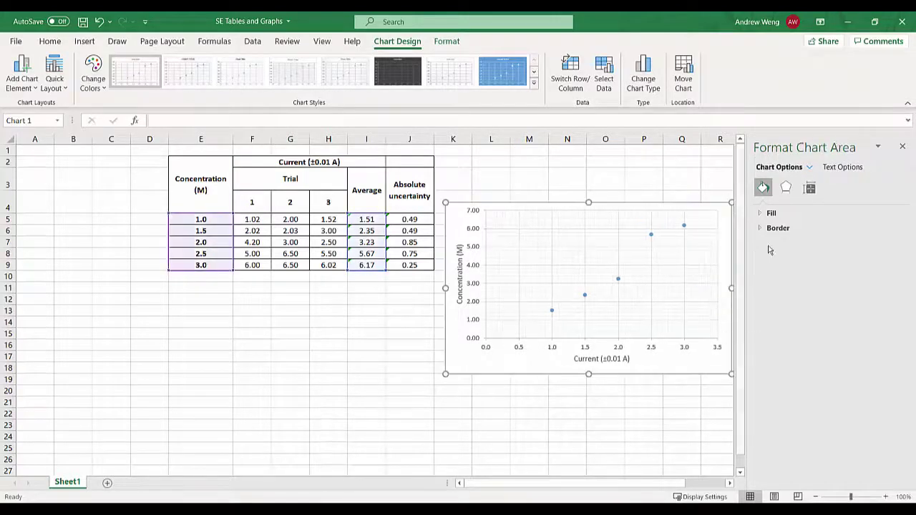
pyautogui.click(902, 148)
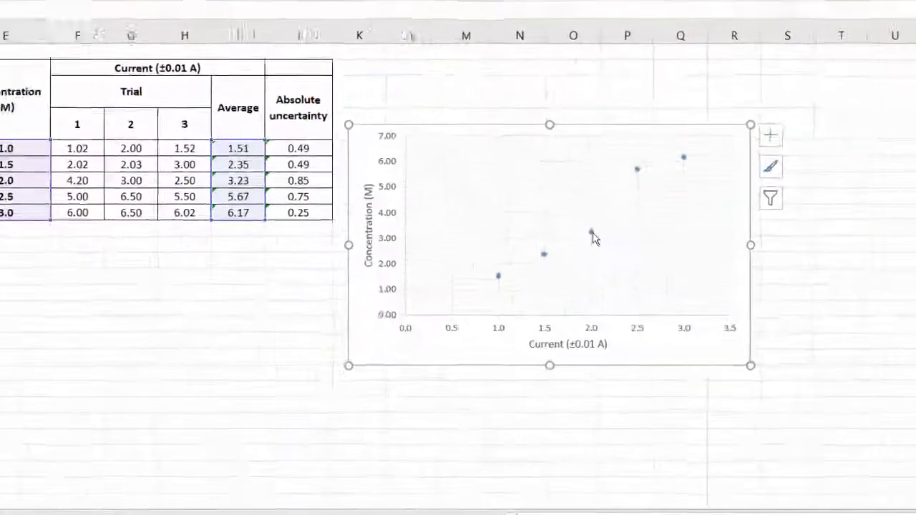
# Add a linear trendline to the data points, displaying its equation and R-squared value on the chart.
pyautogui.rightClick(619, 280)
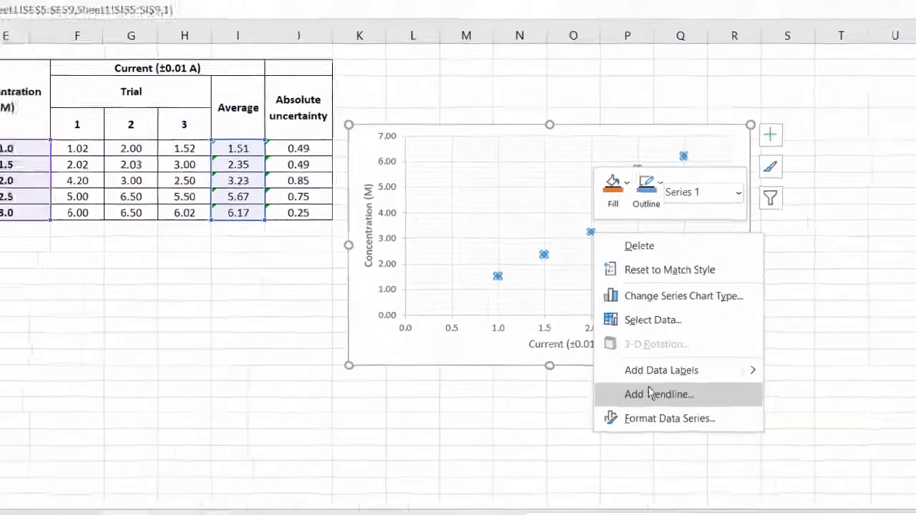
pyautogui.press('Escape')
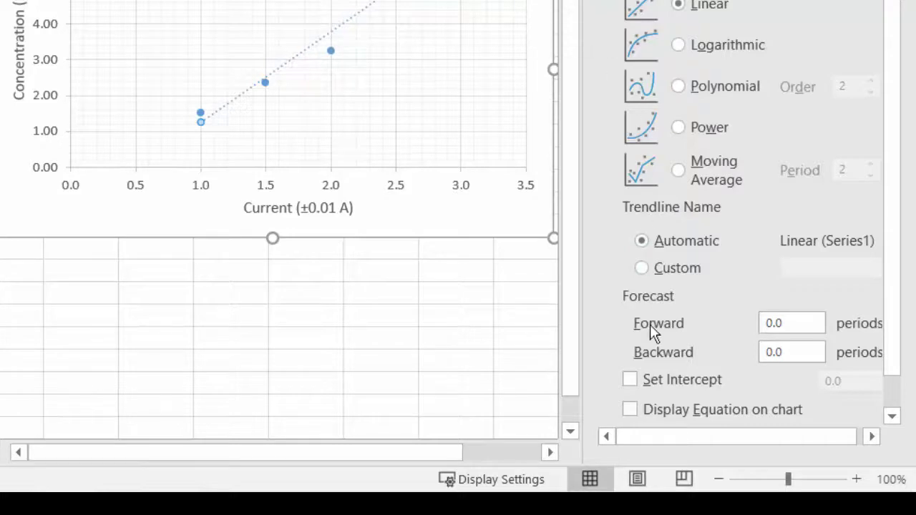
pyautogui.scroll(-1, 685, 369)
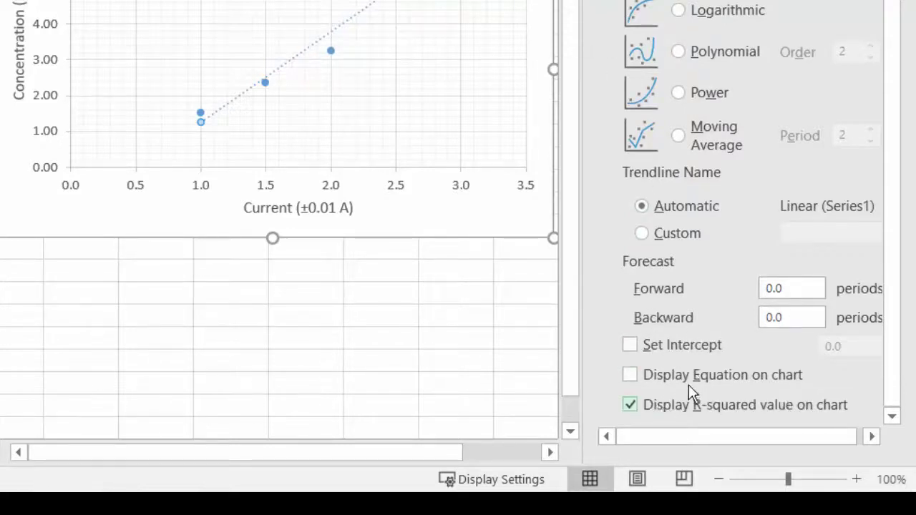
pyautogui.click(629, 375)
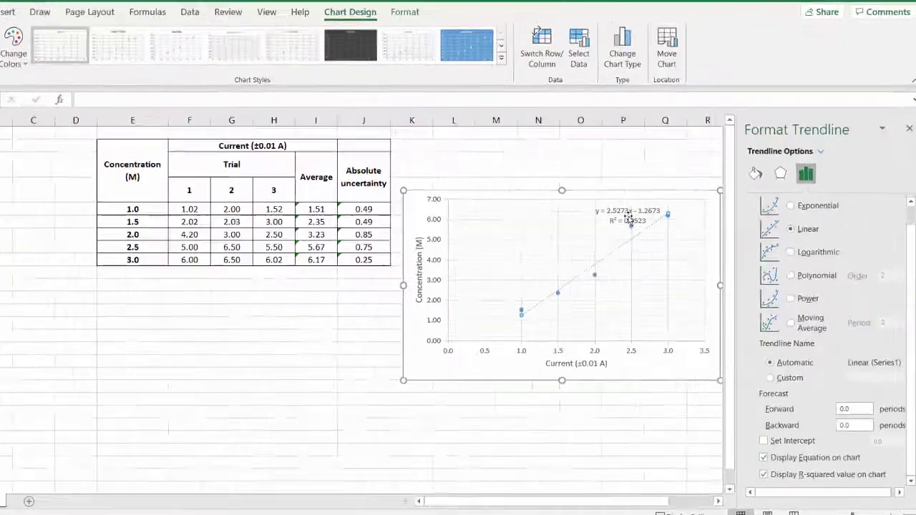
# Move the trendline equation and R-squared label to the empty plot area above the line, clear of the data points.
pyautogui.click(625, 221)
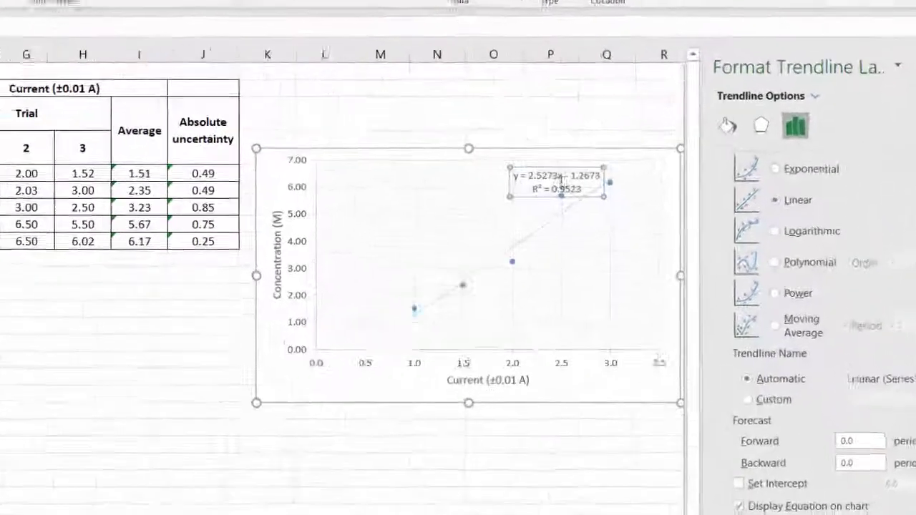
pyautogui.moveTo(452, 143); pyautogui.dragTo(386, 151)
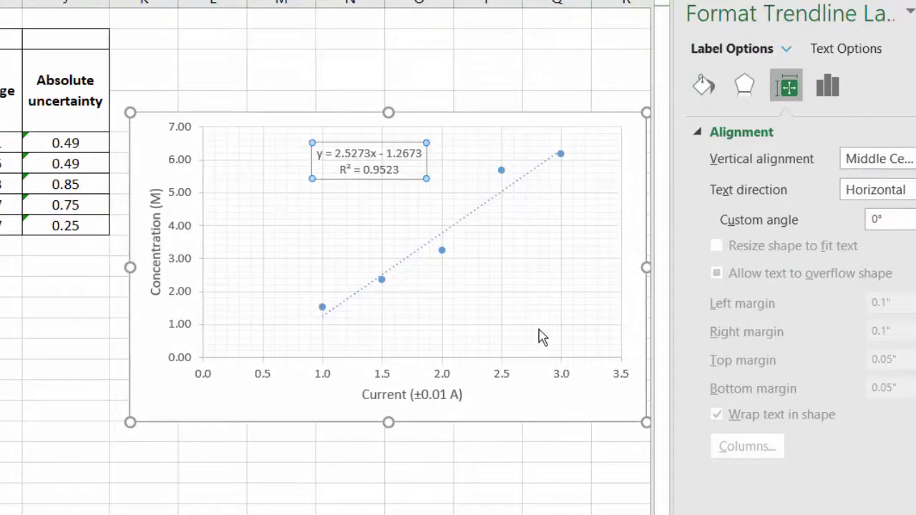
pyautogui.click(546, 473)
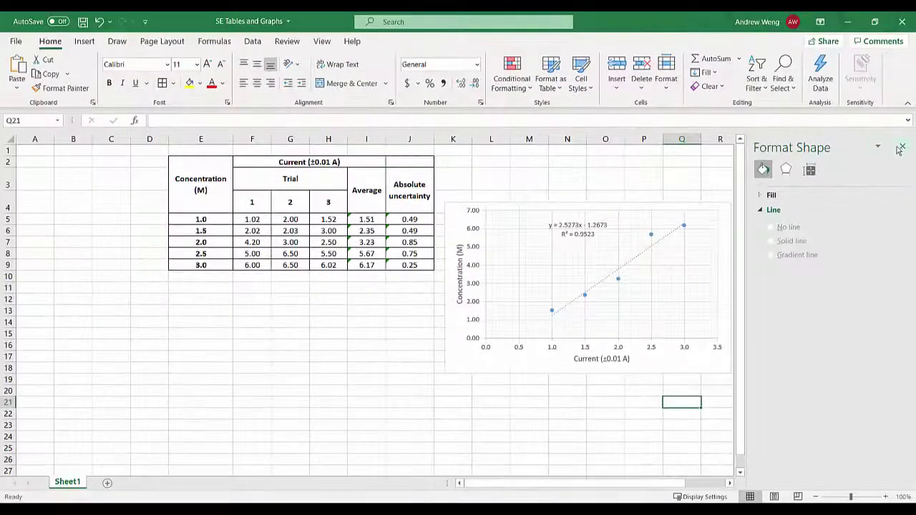
pyautogui.click(901, 148)
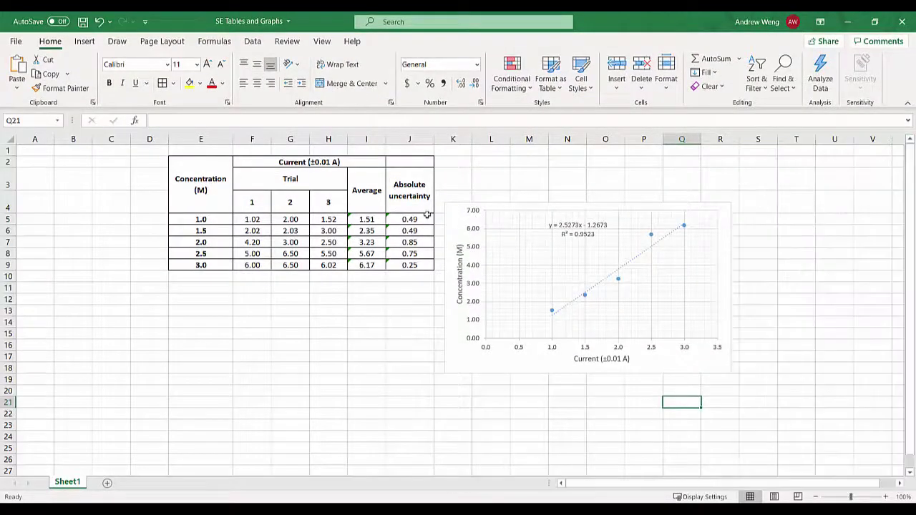
# Check the absolute uncertainties in J5:J9 and add error bars to the scatter series with the detailed error bar options.
pyautogui.moveTo(418, 219); pyautogui.dragTo(412, 265)
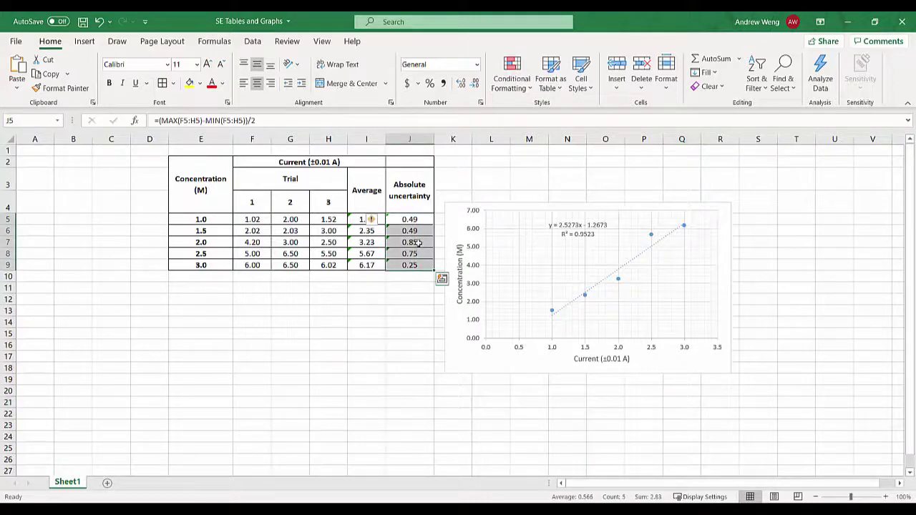
pyautogui.rightClick(552, 313)
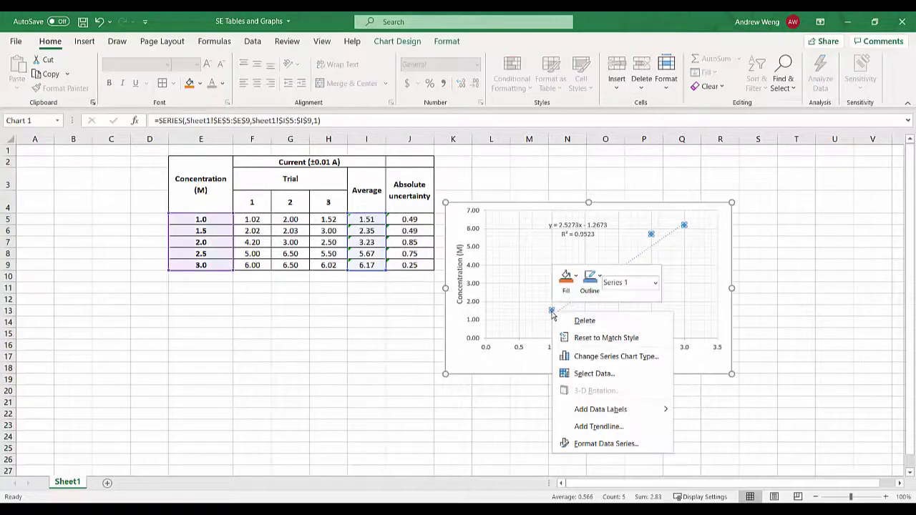
pyautogui.click(552, 313)
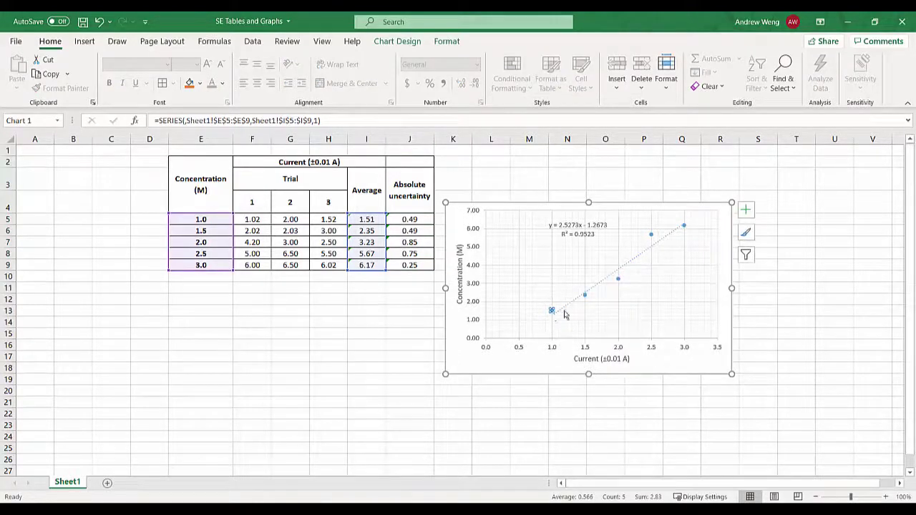
pyautogui.doubleClick(585, 301)
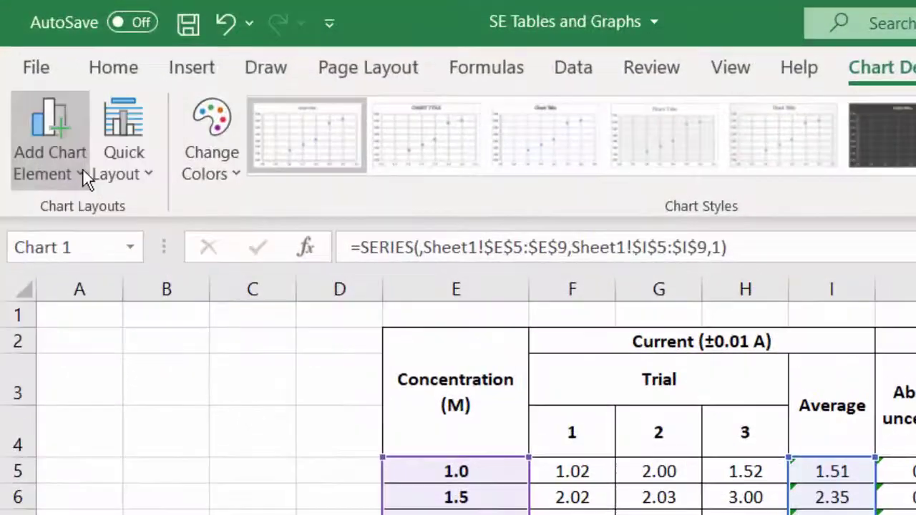
pyautogui.click(41, 94)
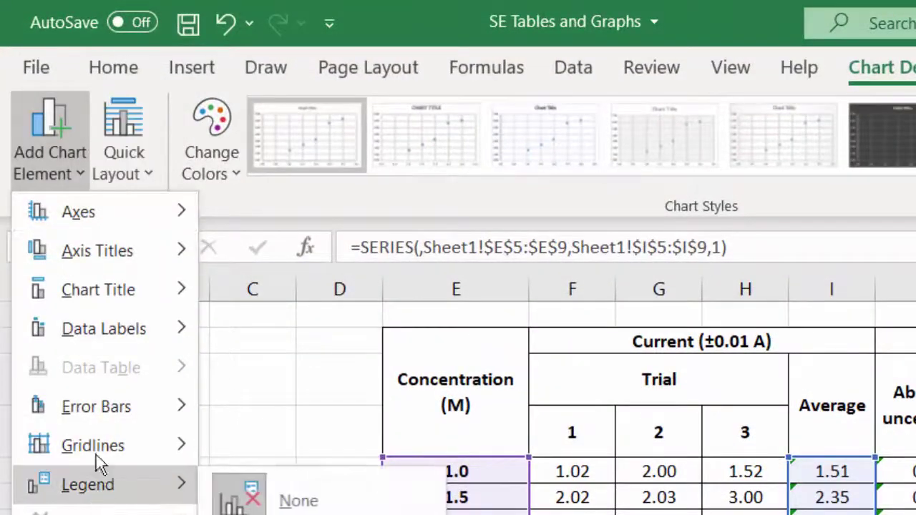
pyautogui.moveTo(115, 415)
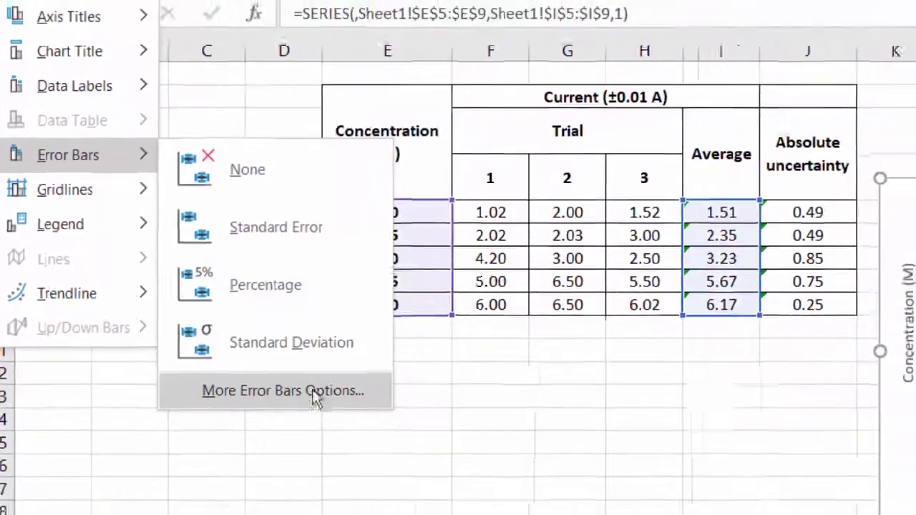
pyautogui.click(324, 498)
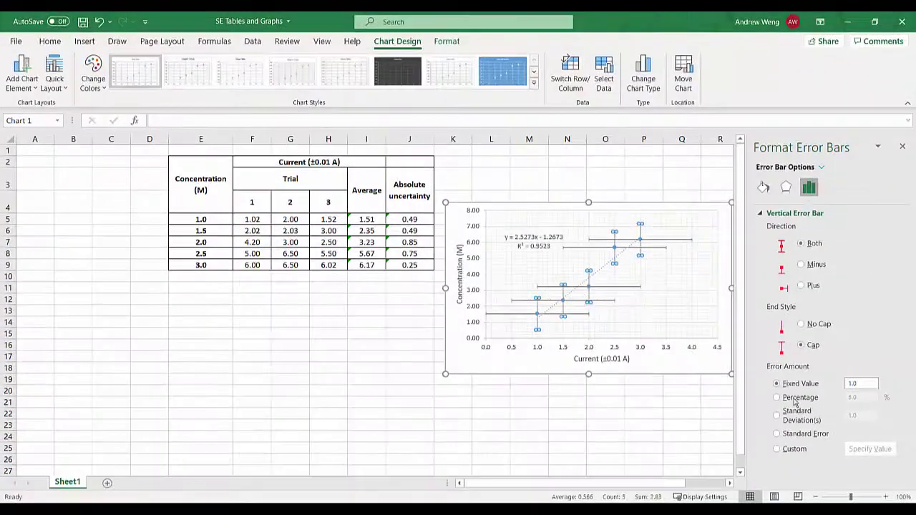
# Set the vertical error bars to custom amounts taken from the absolute uncertainties in J5:J9.
pyautogui.click(777, 449)
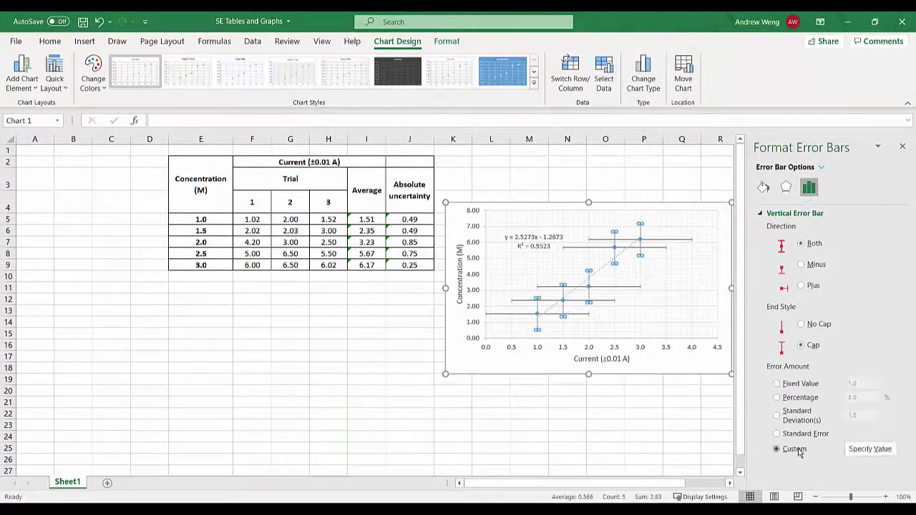
pyautogui.click(864, 450)
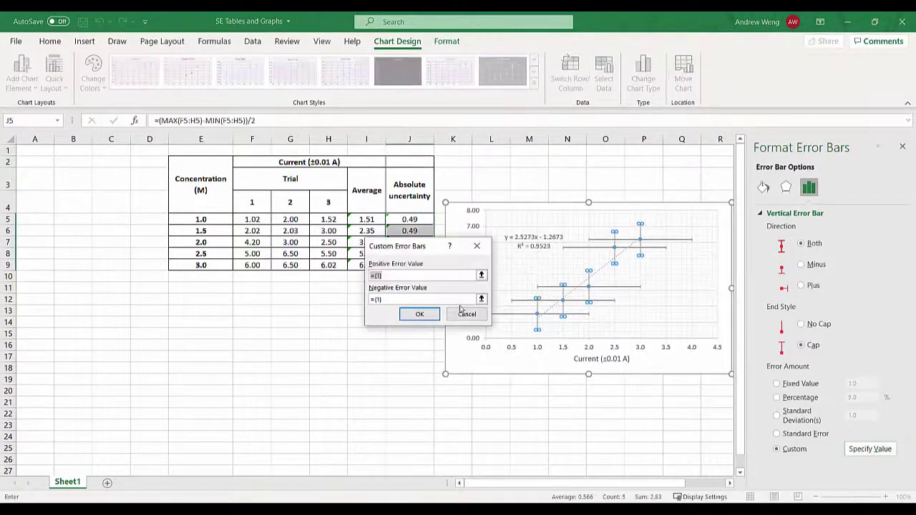
pyautogui.click(416, 312)
# Delete the vertical error bars from the scatter chart, keeping the horizontal ones.
pyautogui.click(643, 239)
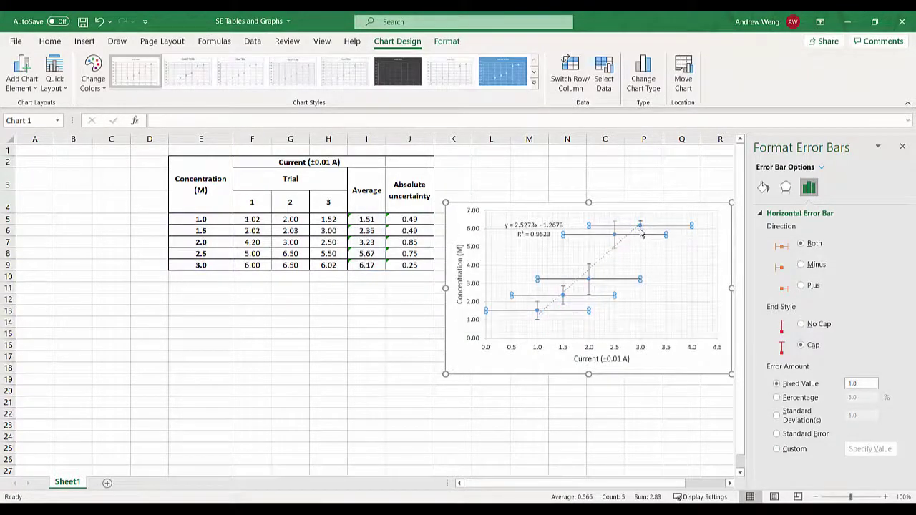
pyautogui.click(641, 232)
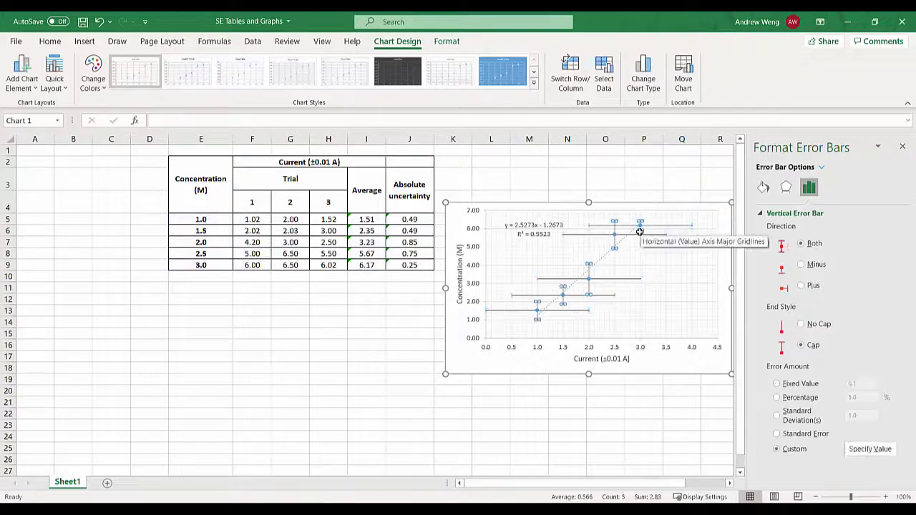
pyautogui.click(641, 239)
# Set the horizontal error bars to custom positive and negative values from the absolute uncertainties in J5:J9.
pyautogui.click(632, 241)
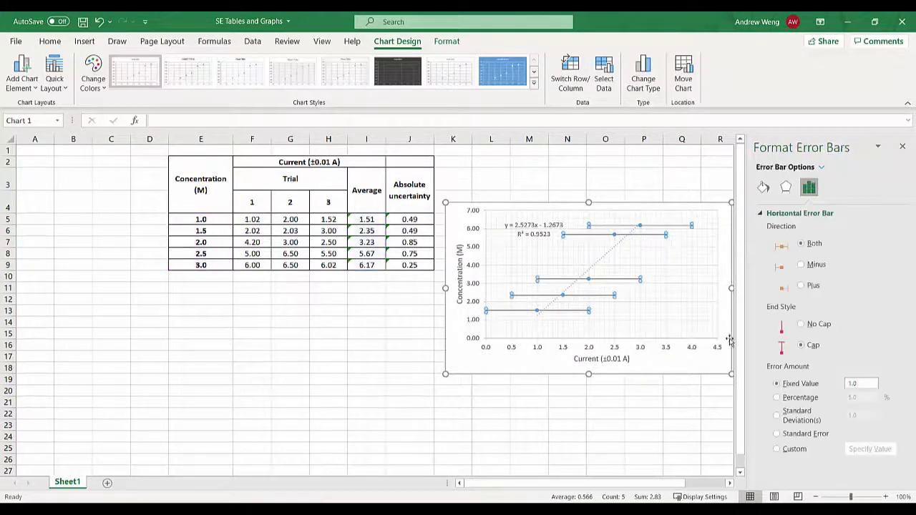
pyautogui.click(779, 449)
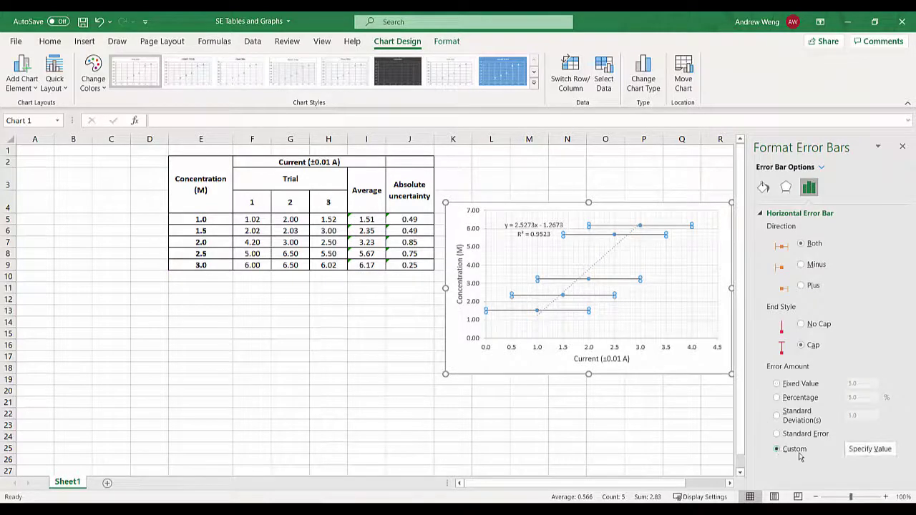
pyautogui.click(884, 452)
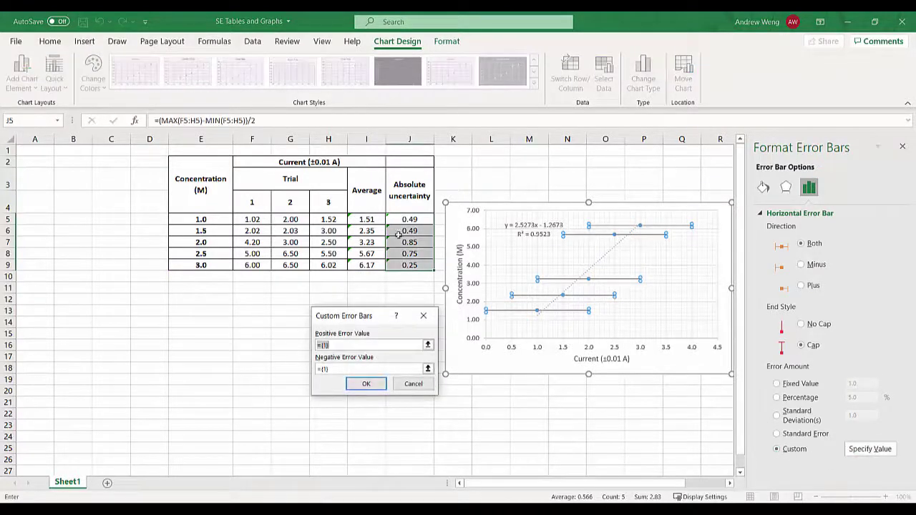
pyautogui.moveTo(405, 221); pyautogui.dragTo(409, 265)
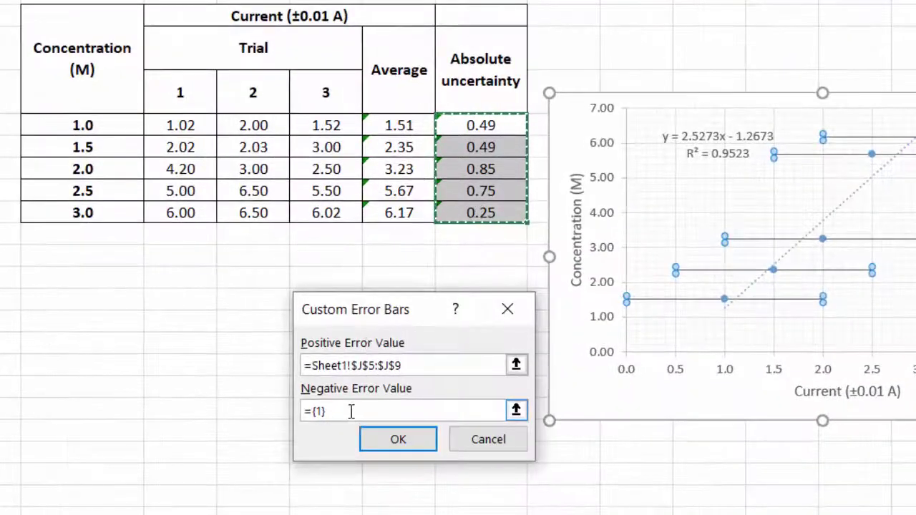
pyautogui.moveTo(360, 415); pyautogui.dragTo(293, 418)
pyautogui.press('BackSpace')
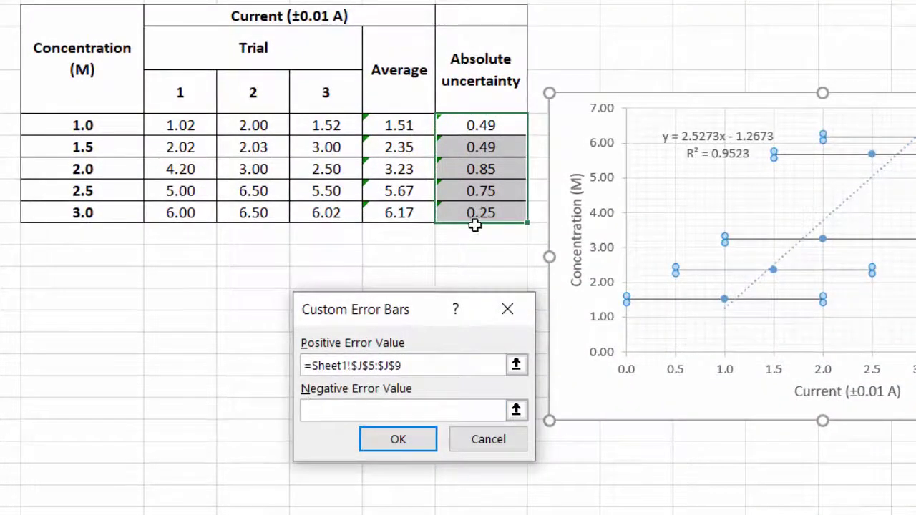
pyautogui.moveTo(501, 123); pyautogui.dragTo(501, 221)
pyautogui.click(370, 439)
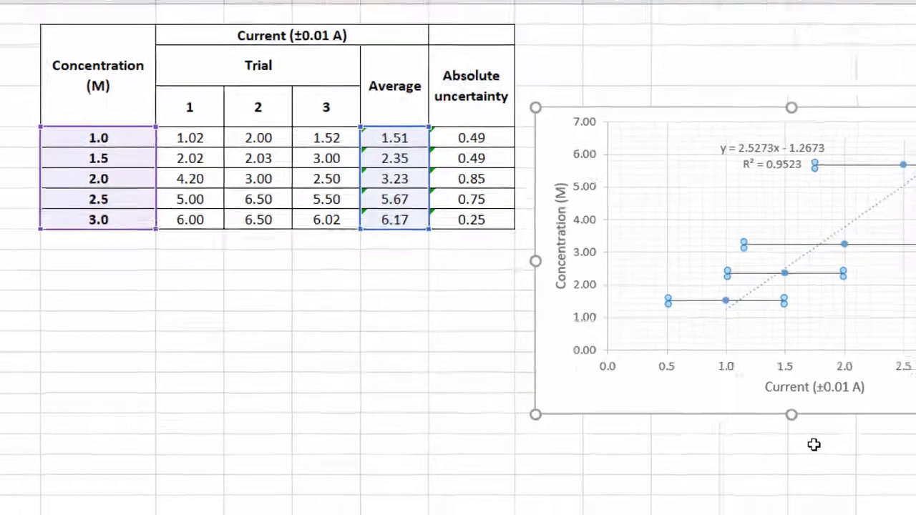
pyautogui.click(851, 451)
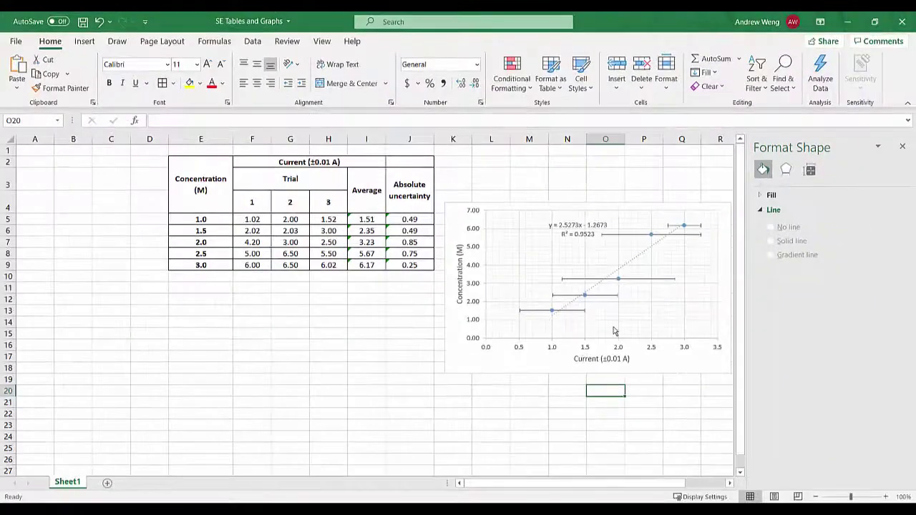
# Compare the absolute uncertainties in J5:J9 with the lengths of the horizontal error bars on the chart.
pyautogui.click(417, 244)
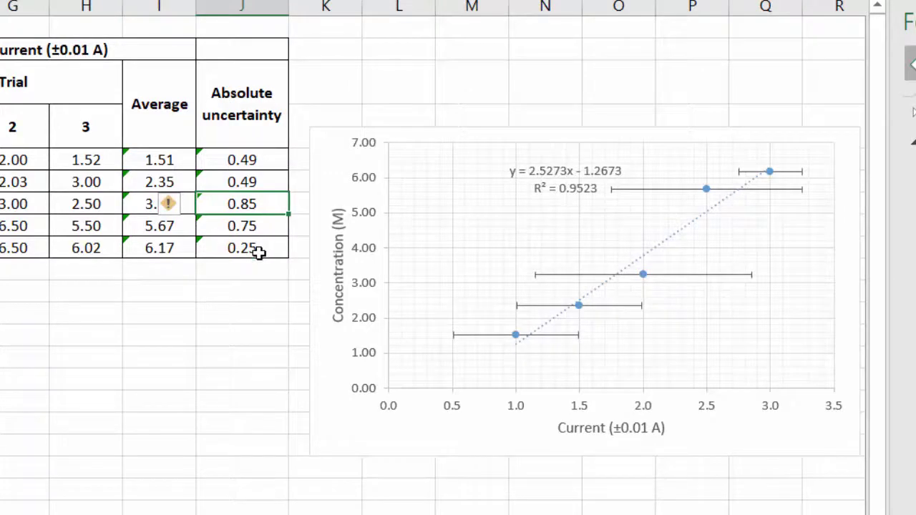
pyautogui.click(258, 252)
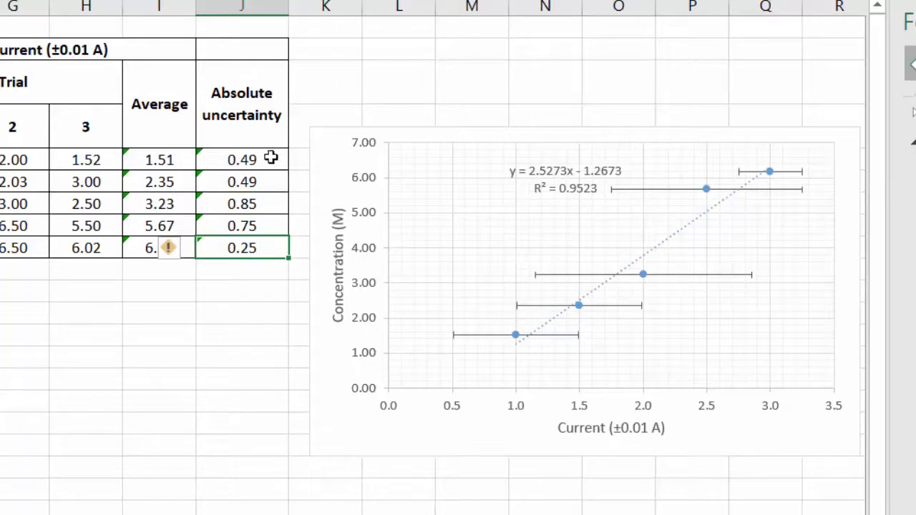
pyautogui.moveTo(270, 157); pyautogui.dragTo(251, 238)
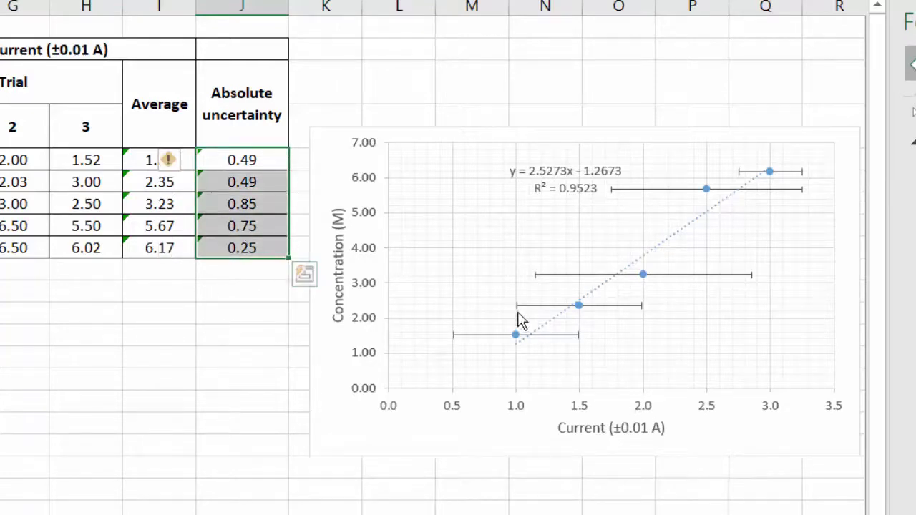
# Move the trendline equation and R² label slightly away from the upper horizontal error bars, and close the formatting options.
pyautogui.click(571, 172)
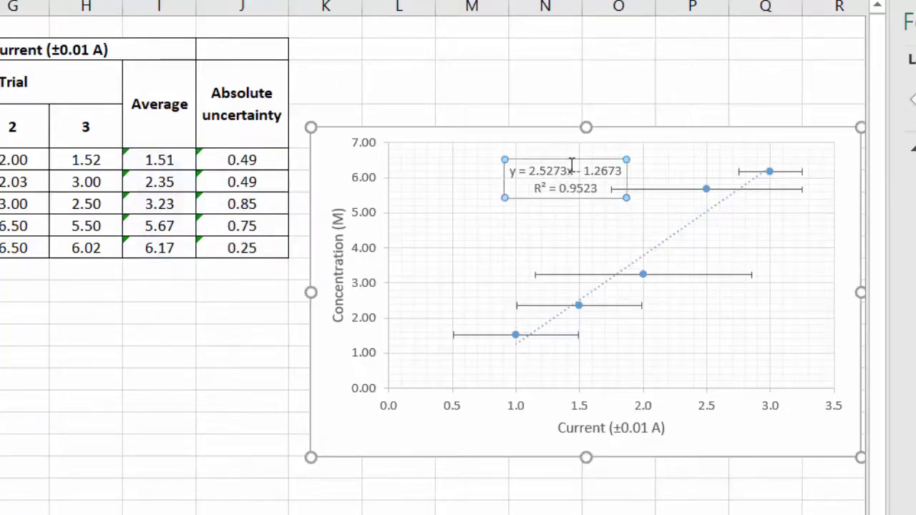
pyautogui.moveTo(566, 159); pyautogui.dragTo(536, 157)
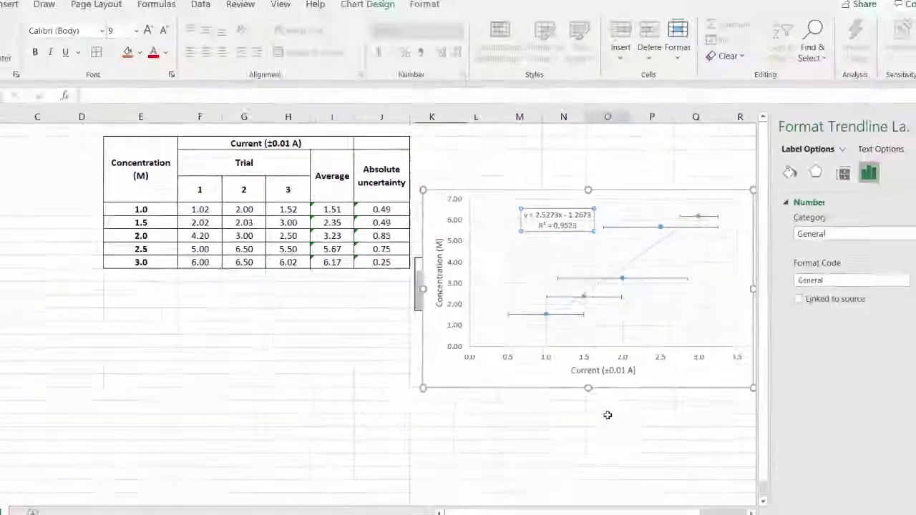
pyautogui.click(617, 505)
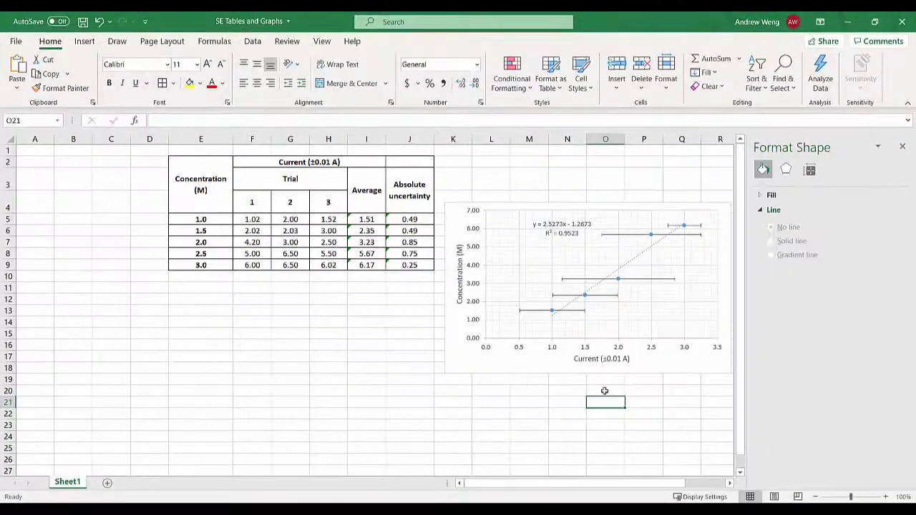
pyautogui.click(902, 148)
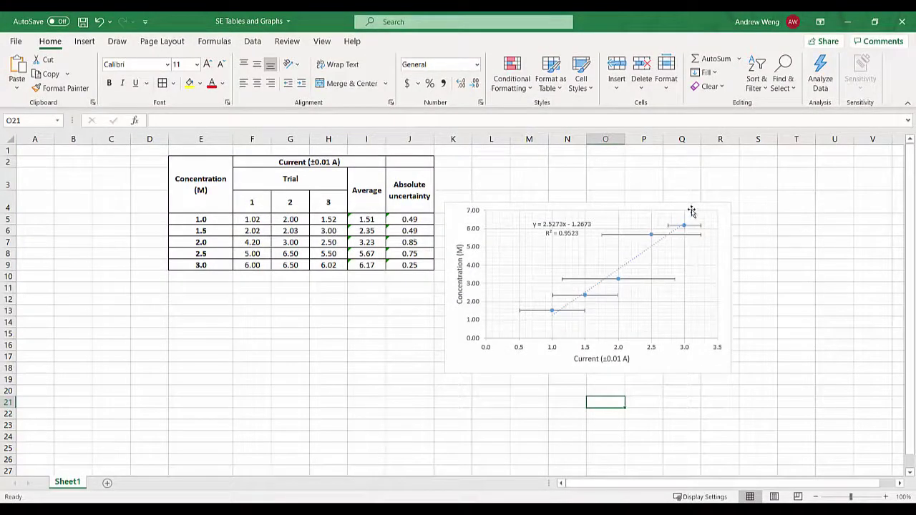
pyautogui.click(692, 213)
pyautogui.rightClick(691, 207)
pyautogui.click(629, 365)
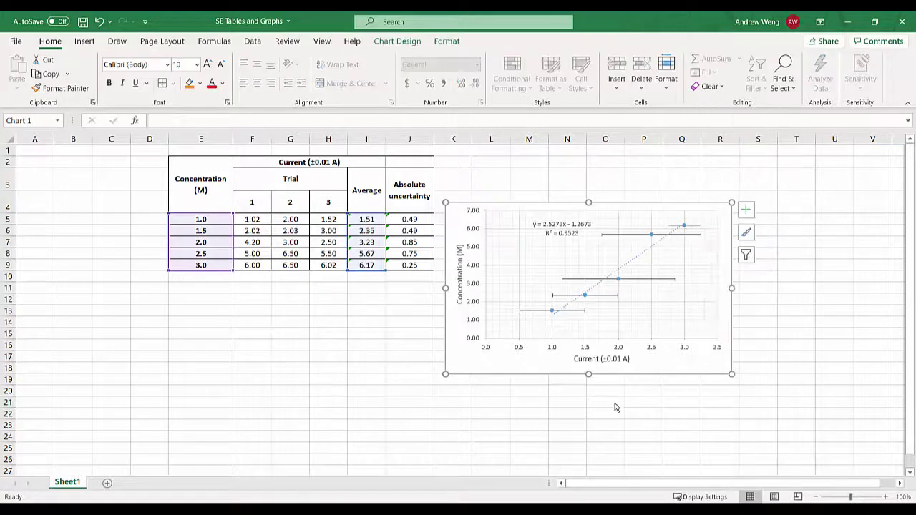
pyautogui.click(410, 263)
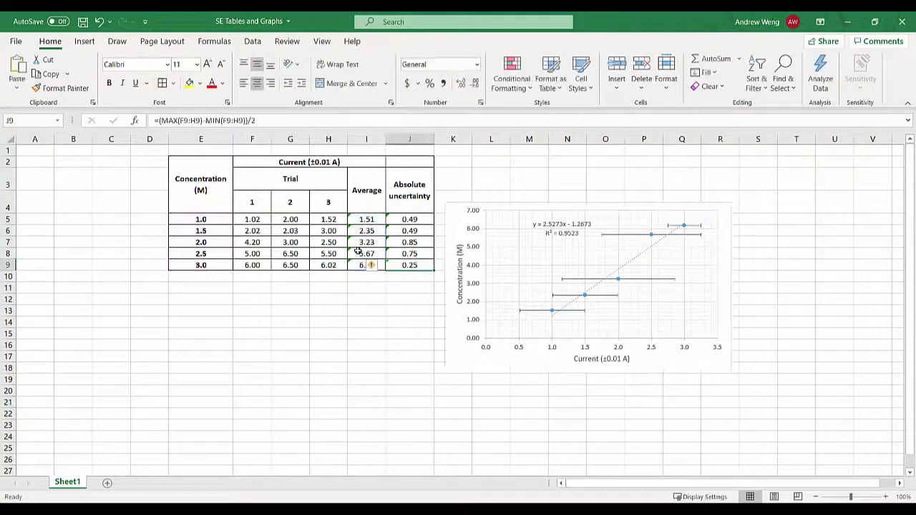
pyautogui.click(444, 370)
pyautogui.click(426, 372)
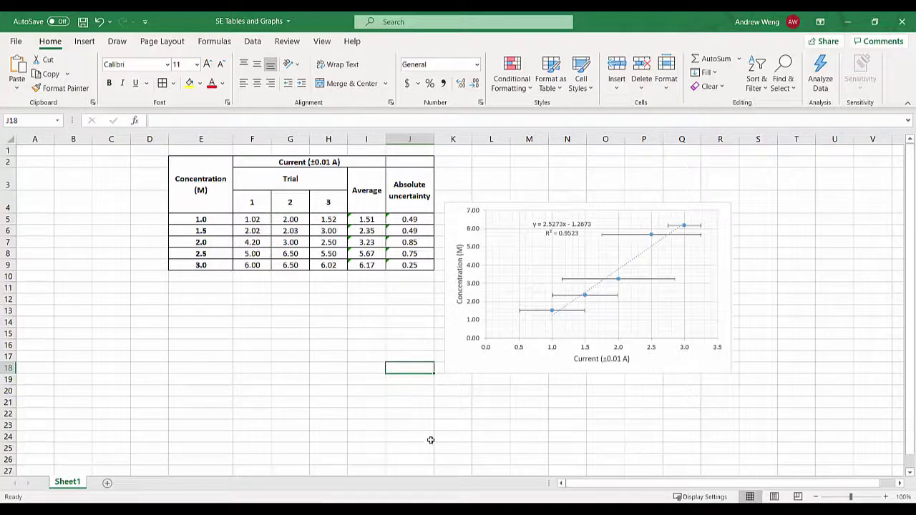
pyautogui.click(365, 332)
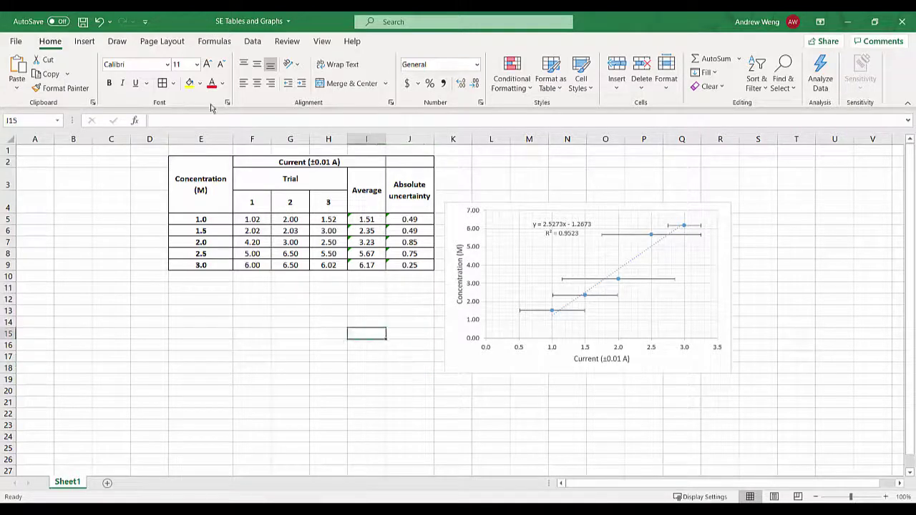